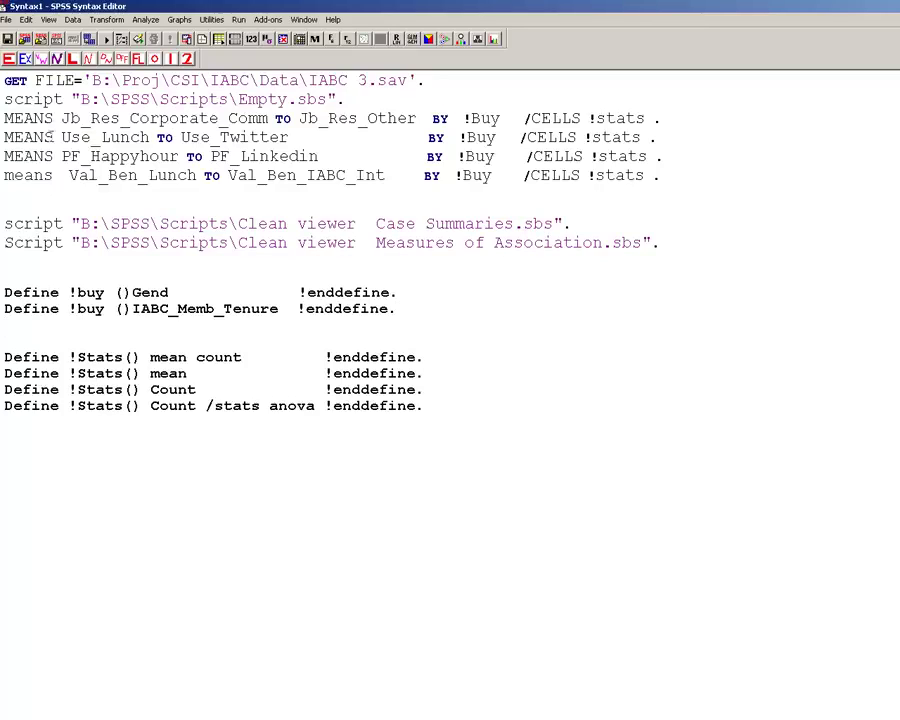
- Capitalize the fourth command as MEANS and remove the extra space before Val_Ben_Lunch
left_click_drag(50, 175, 8, 175)
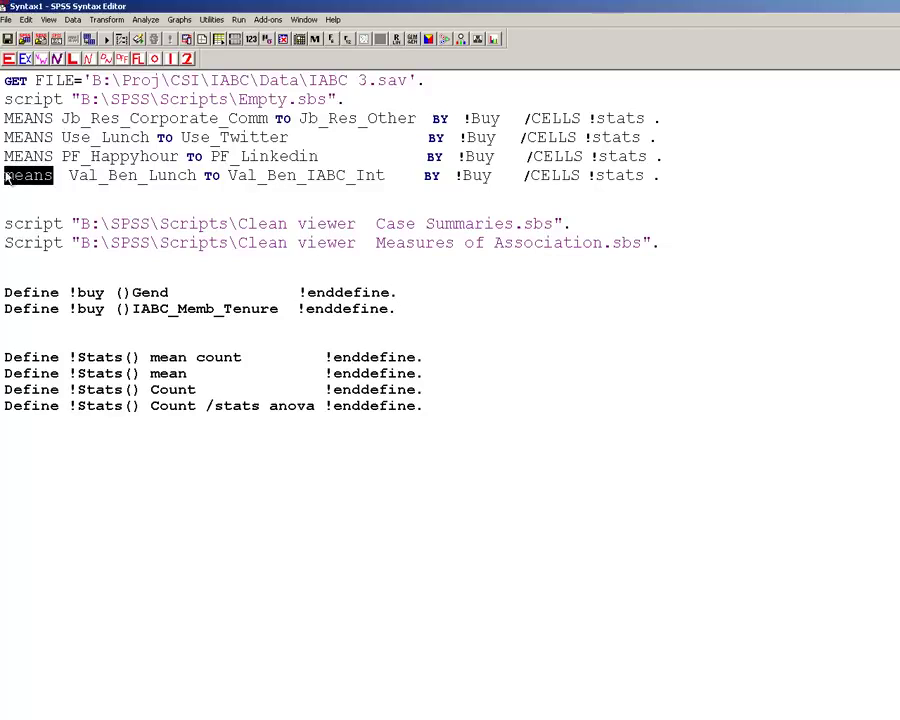
type("MEANS")
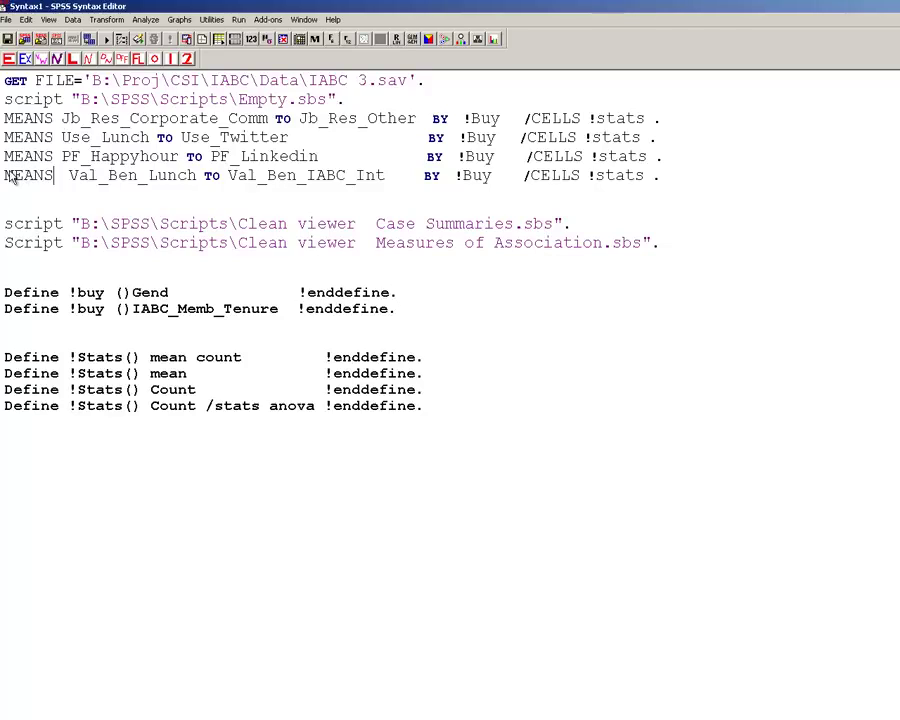
key("Delete")
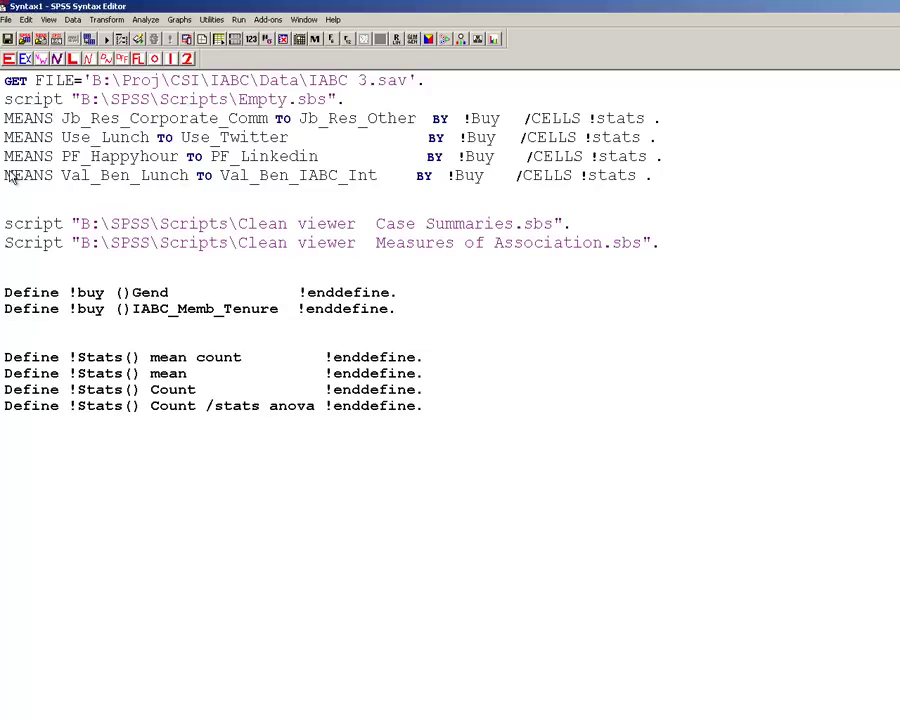
key("Up")
- Review the variable ranges in the first two MEANS commands, and add a space before BY in the Val_Ben_Lunch command to align it
left_click_drag(62, 118, 219, 118)
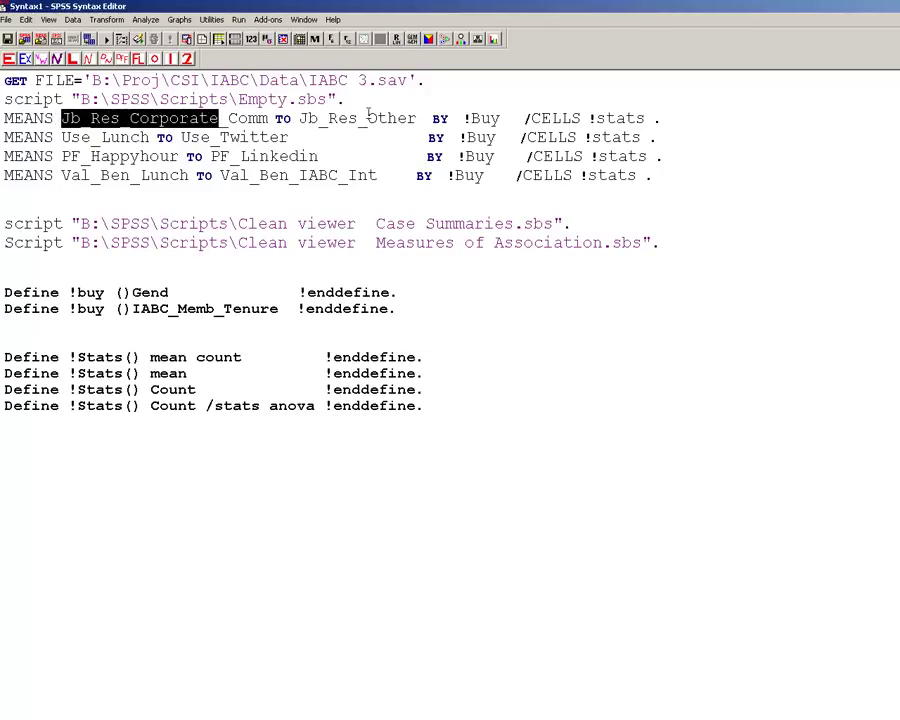
left_click(416, 118, "shift")
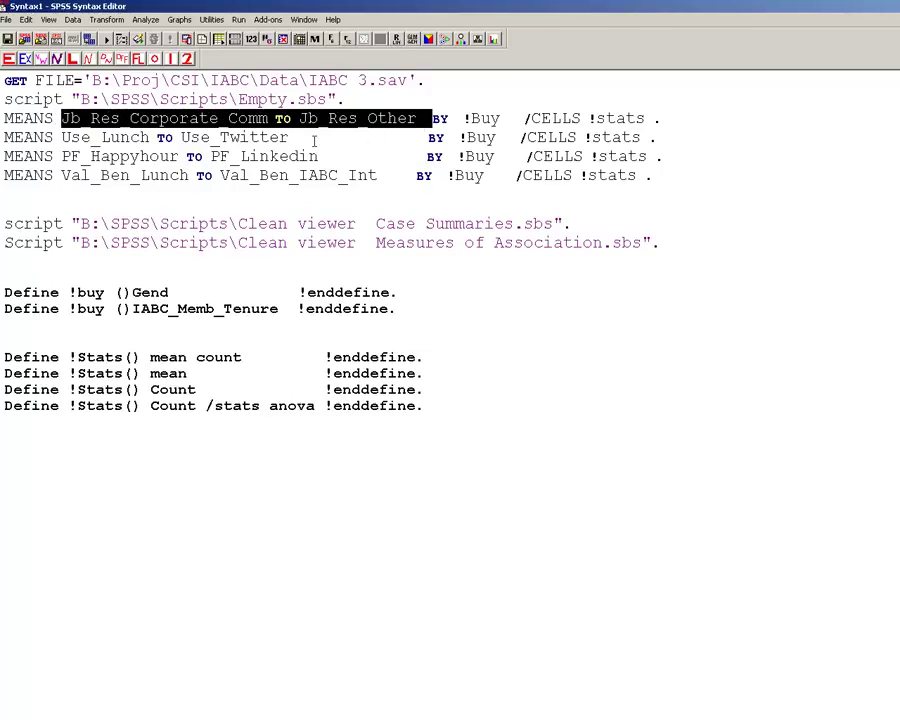
left_click(313, 136)
double_click(62, 137)
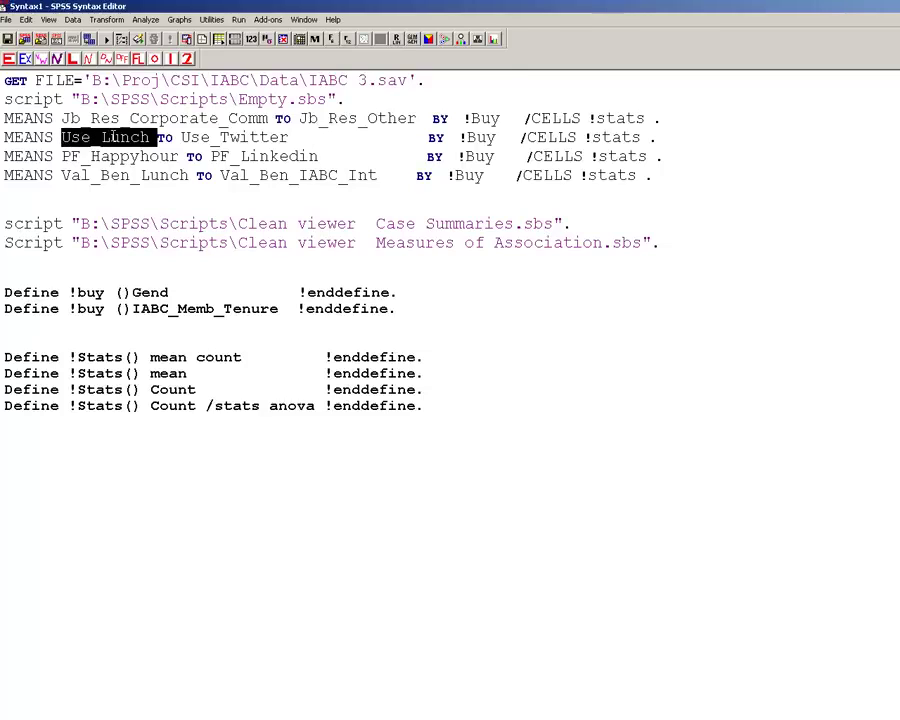
left_click(424, 137, "shift")
left_click(236, 137)
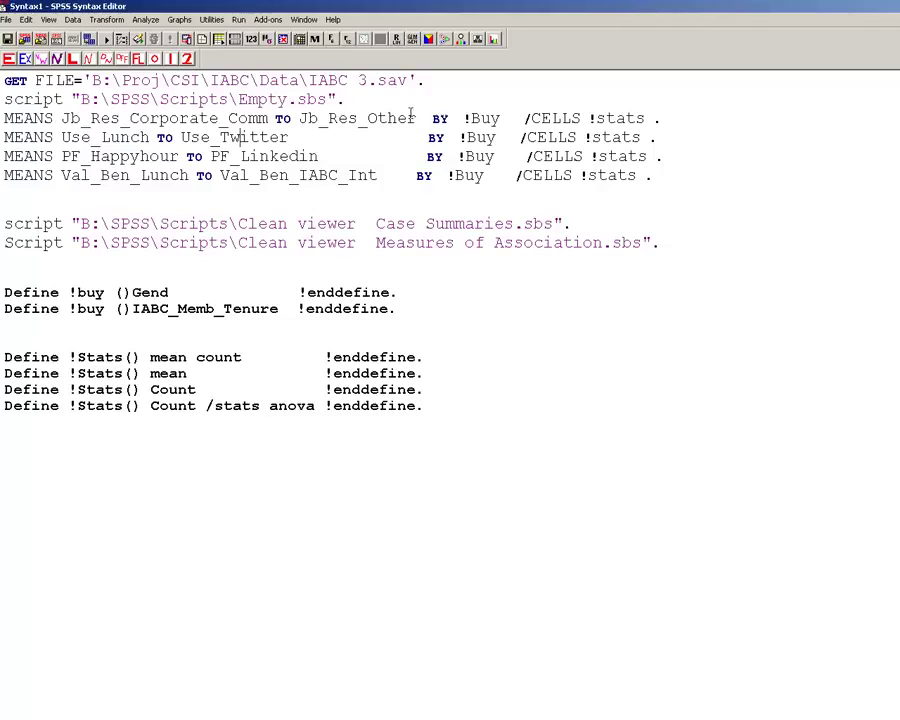
left_click(414, 176)
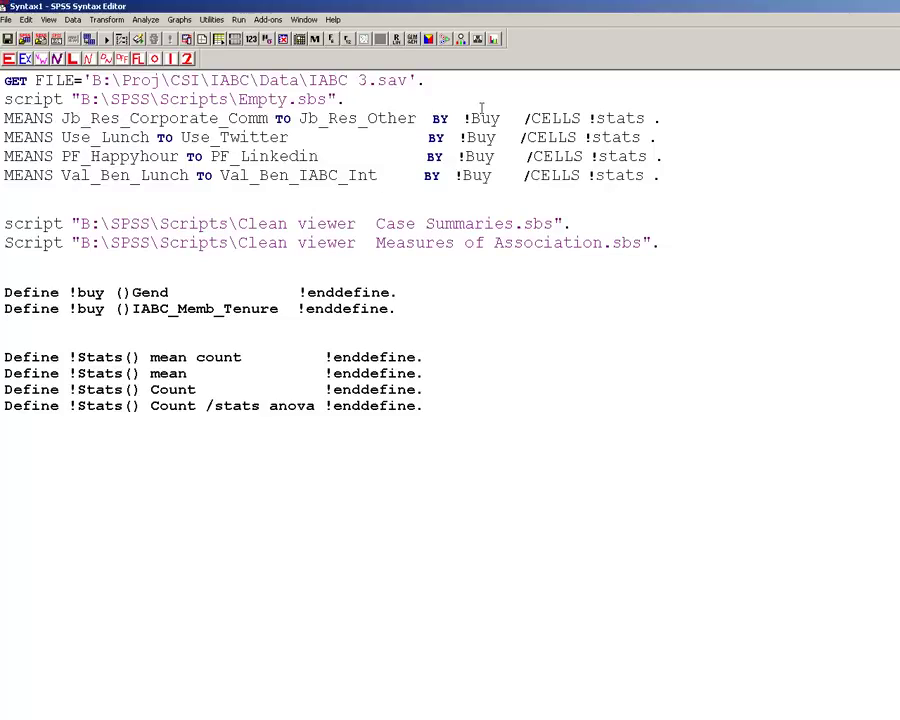
- Examine the !Buy and !stats macro calls in the MEANS commands alongside the !buy definitions for Gend and IABC_Memb_Tenure
left_click_drag(507, 121, 432, 120)
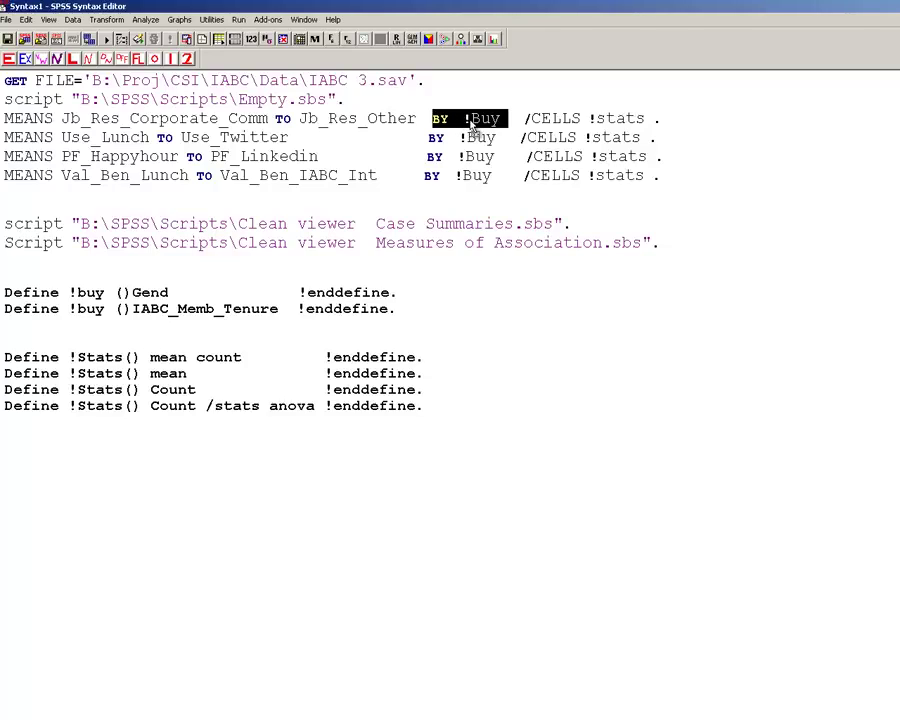
double_click(468, 120)
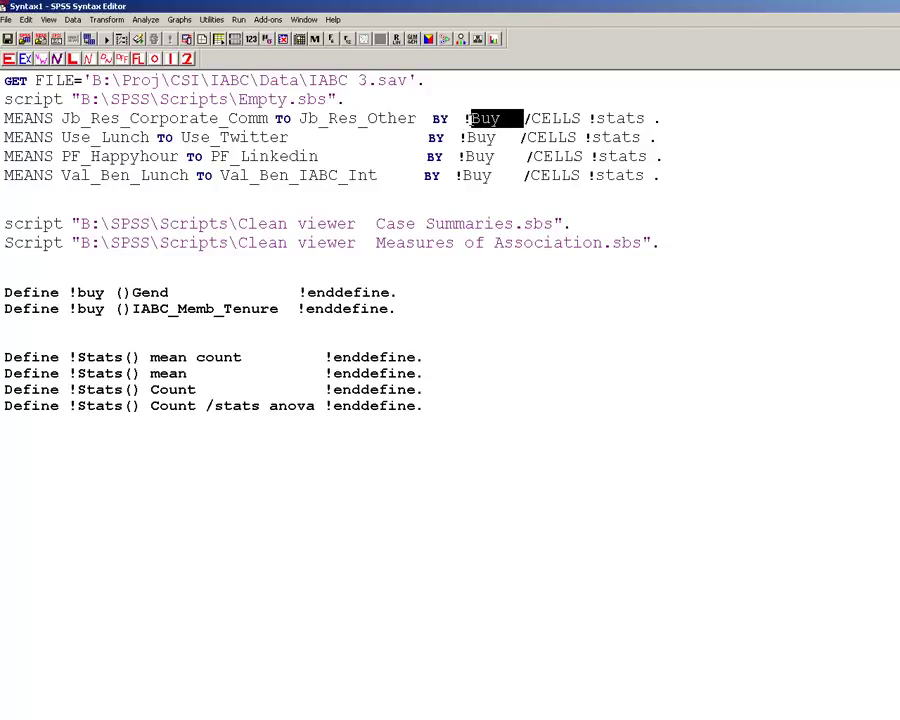
left_click(463, 120)
left_click_drag(463, 120, 523, 120)
left_click(169, 309)
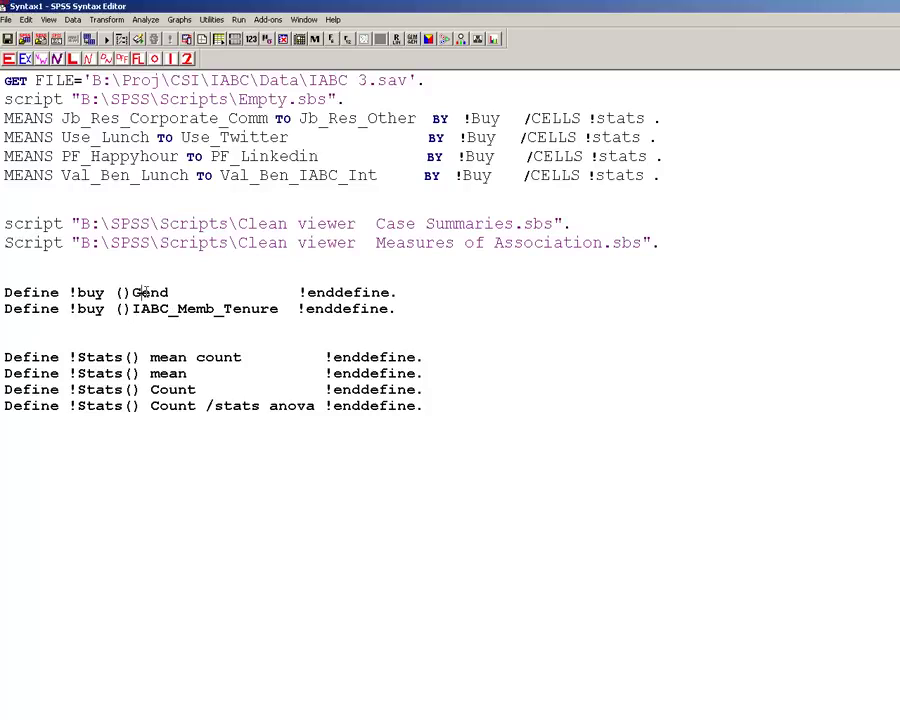
left_click(145, 298)
left_click(596, 118)
left_click(150, 292)
left_click(470, 178)
- Examine the Empty.sbs script call, the four MEANS commands, and the Case Summaries and Measures of Association cleaning scripts
triple_click(298, 100)
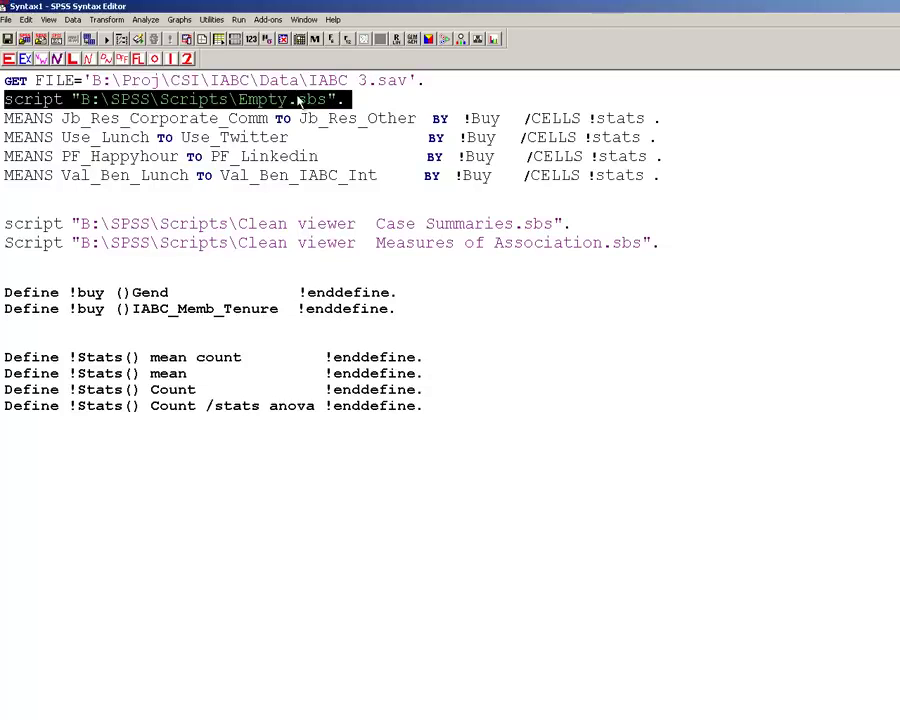
left_click(276, 119)
left_click_drag(130, 119, 196, 176)
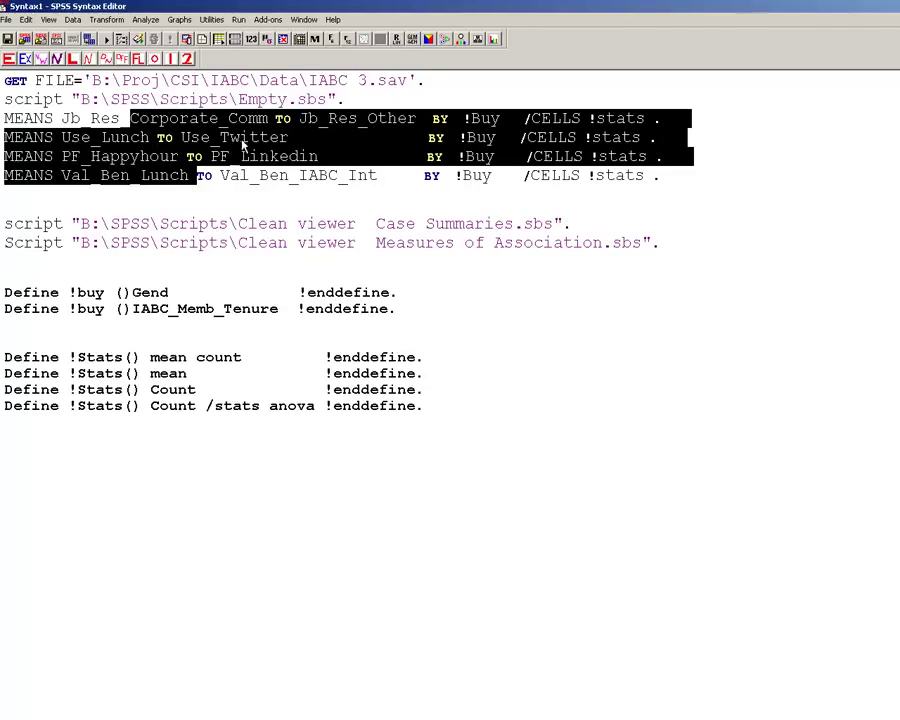
left_click_drag(251, 207, 255, 240)
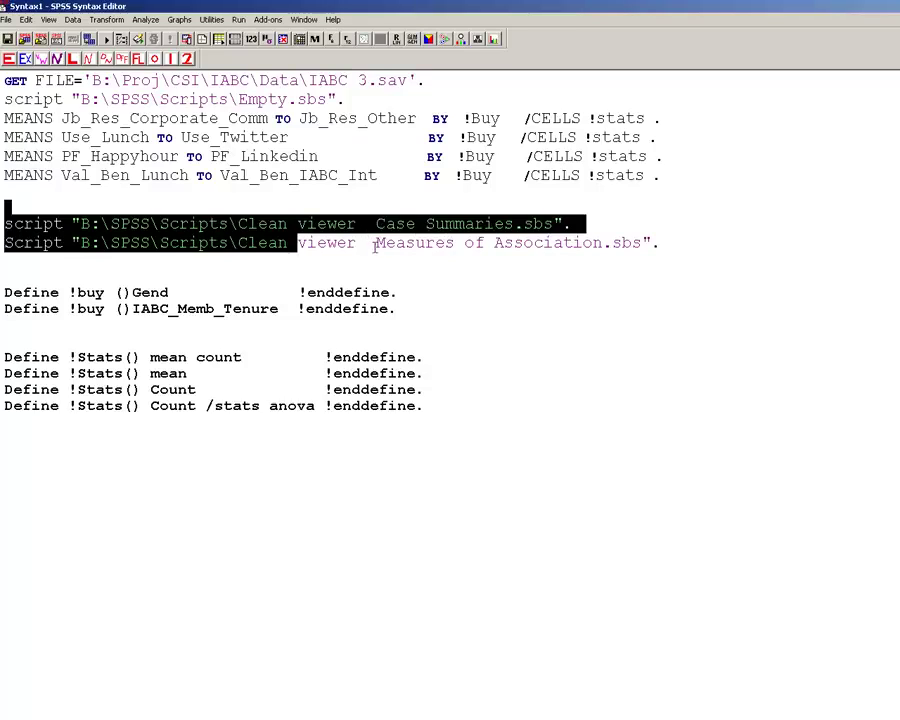
left_click(630, 257)
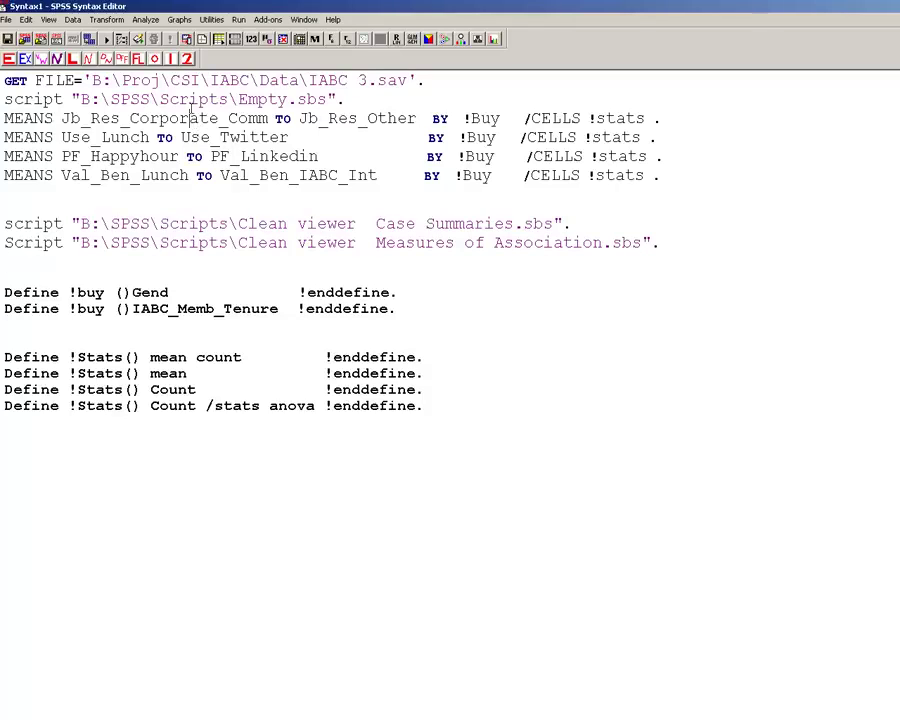
left_click_drag(187, 99, 228, 243)
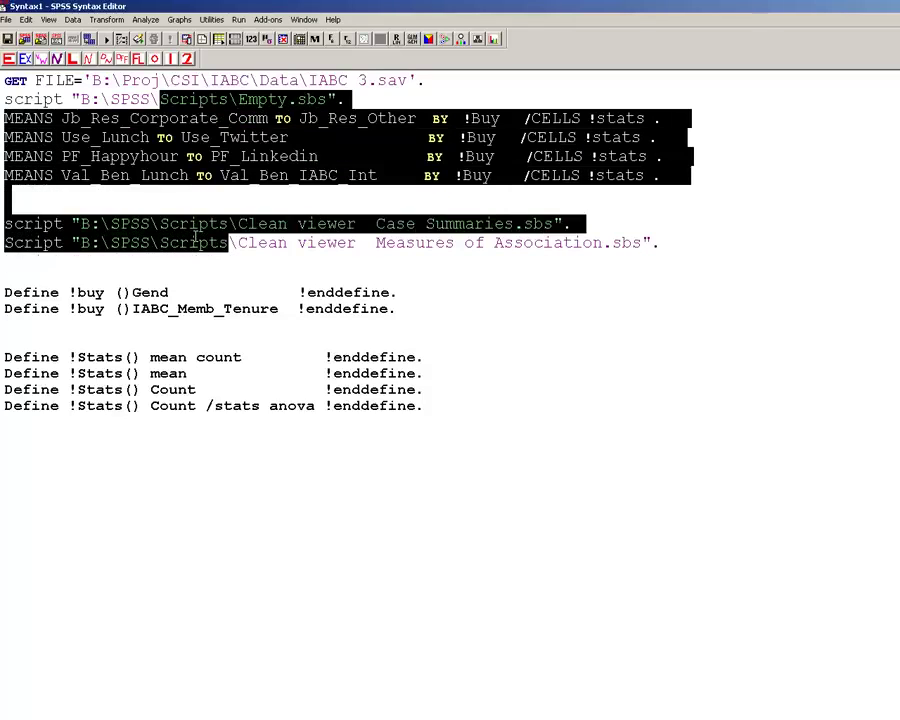
- Run only the macro definition that sets !buy to Gend, and return to the syntax
triple_click(190, 292)
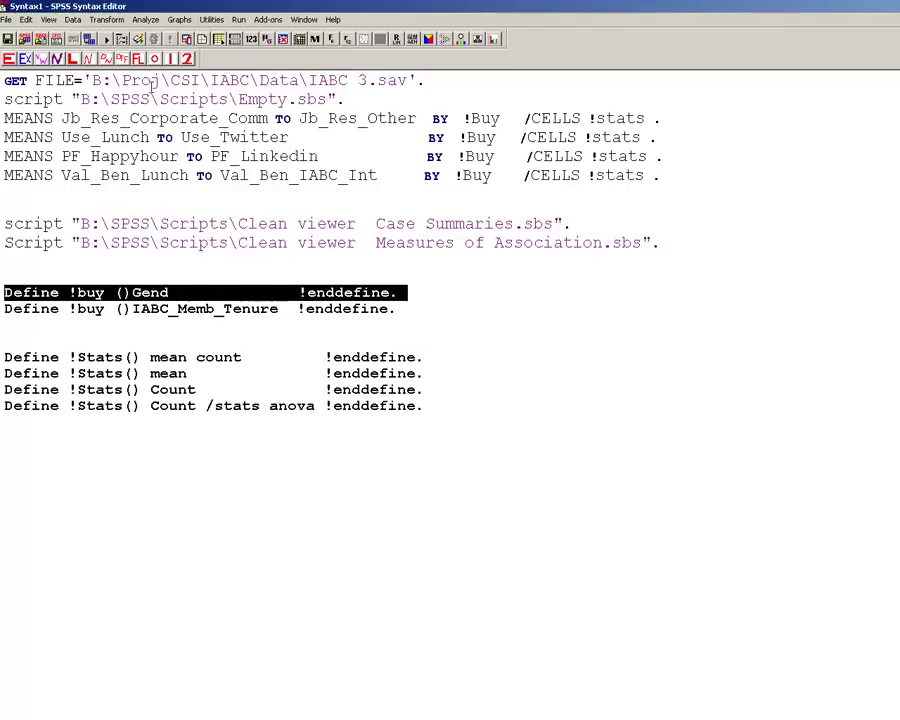
left_click(110, 39)
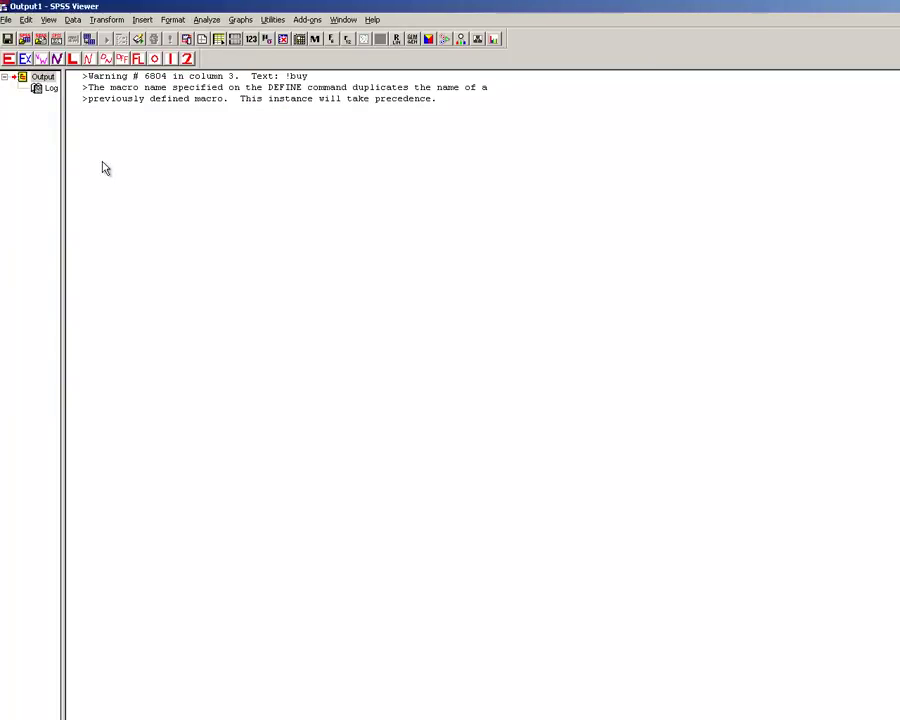
key("alt+Tab")
- Run the four MEANS commands together with the two clean viewer scripts, and review each resulting report by gender
left_click(155, 121)
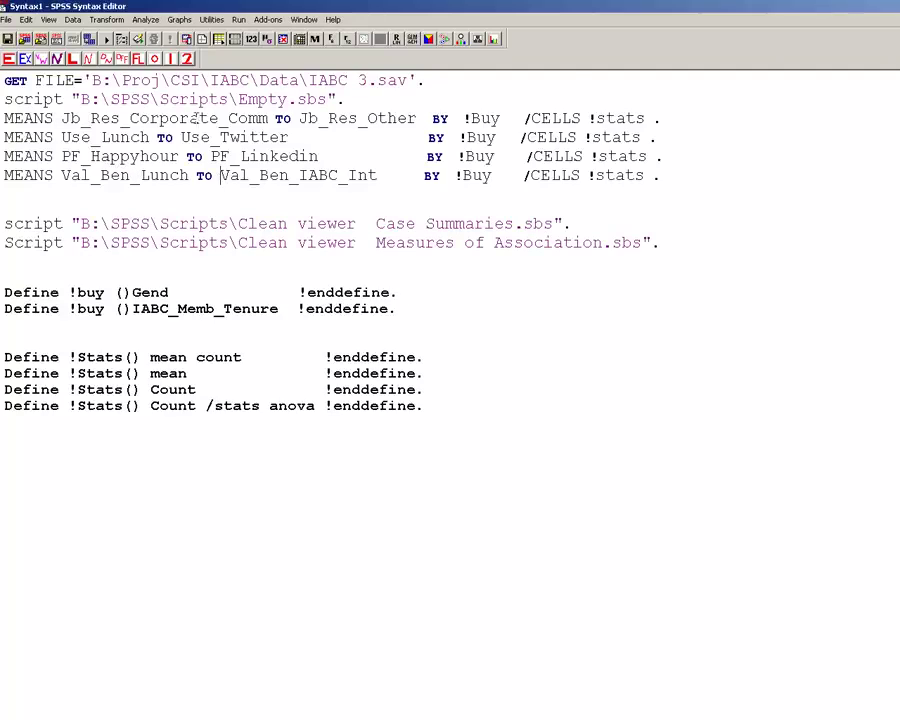
left_click_drag(130, 118, 229, 245)
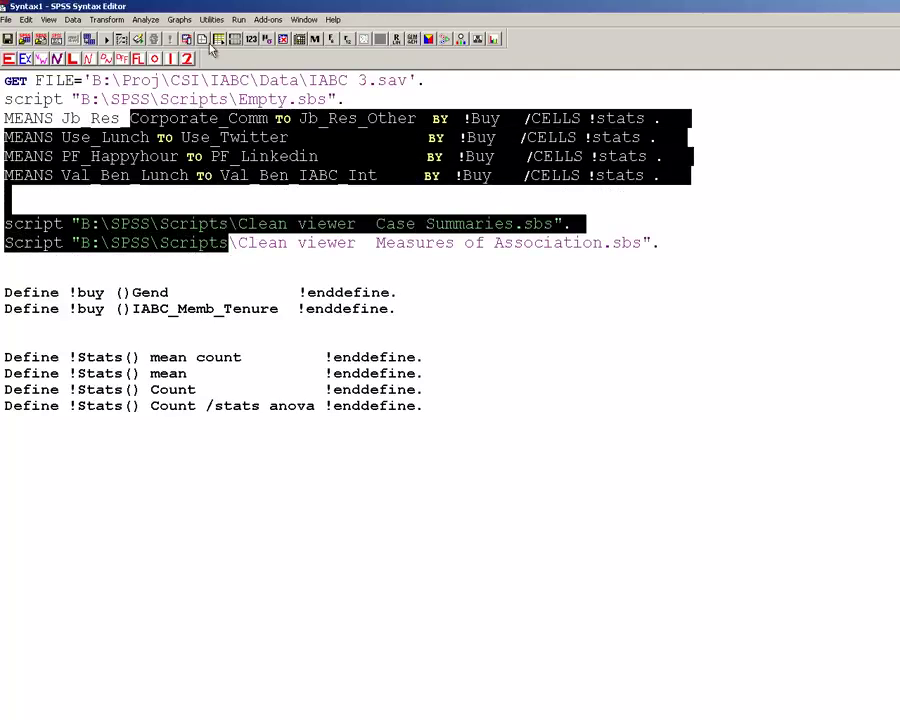
left_click(106, 38)
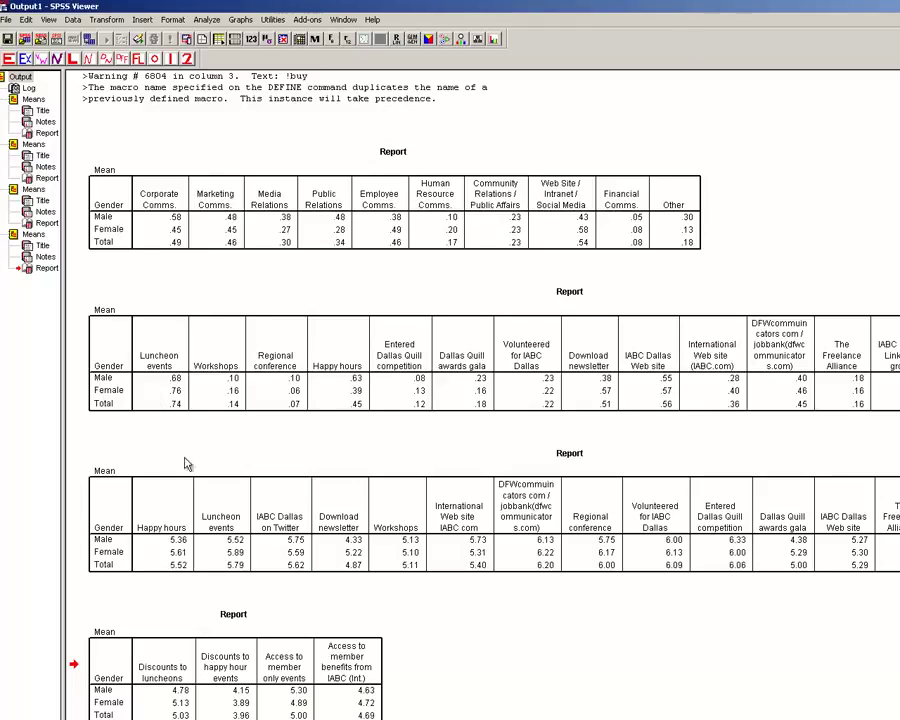
left_click(245, 245)
left_click(268, 380)
left_click(300, 520)
left_click(316, 610)
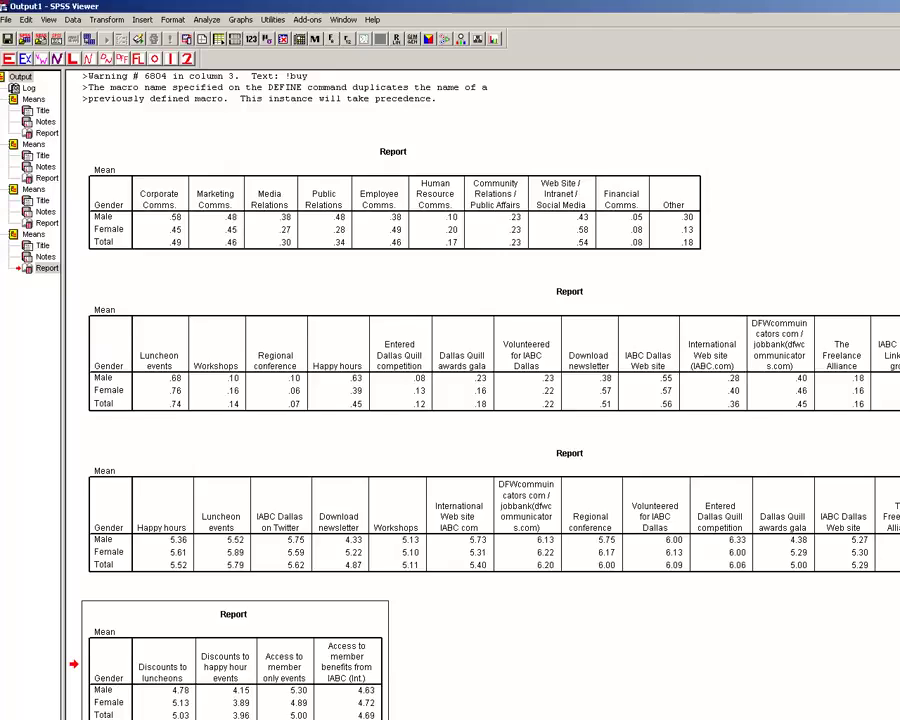
- Run only the definition that sets !buy to IABC_Memb_Tenure, and compare it with the Gend definition in the syntax
key("alt+Tab")
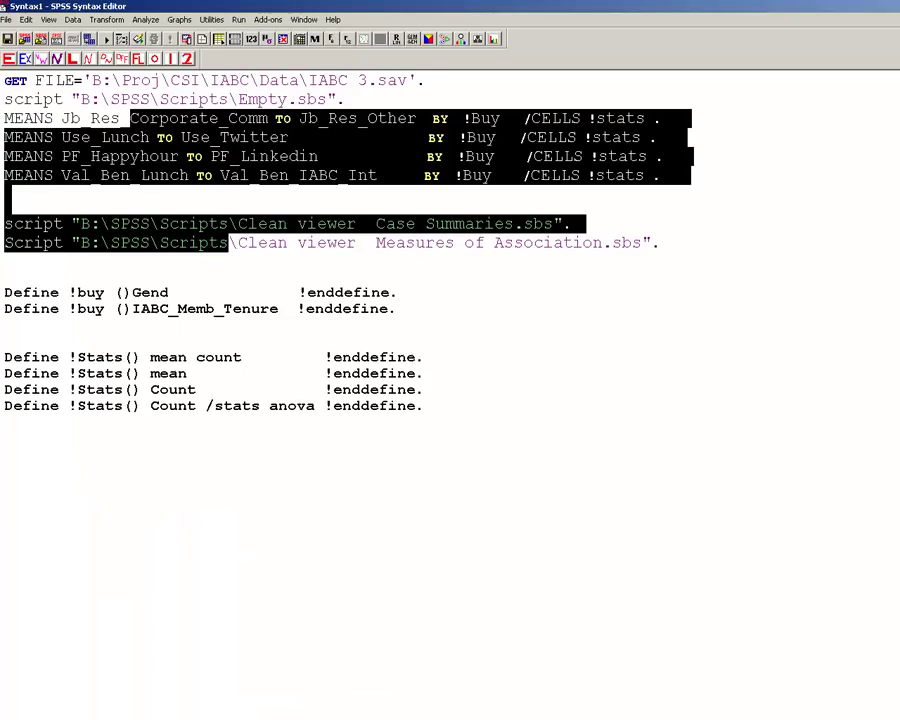
left_click(168, 309)
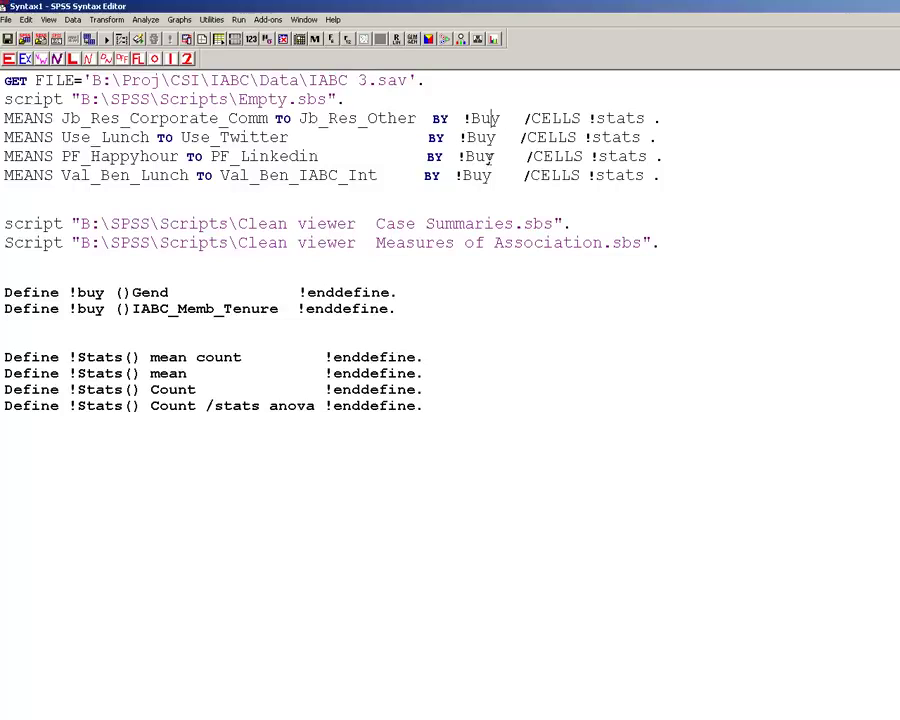
triple_click(148, 311)
key("ctrl+r")
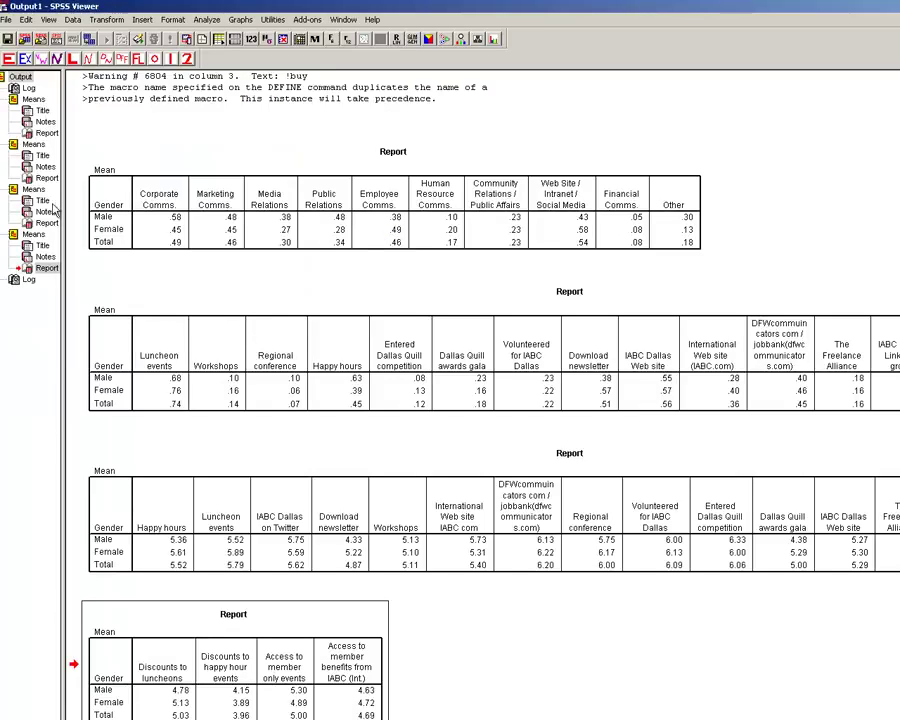
key("alt+Tab")
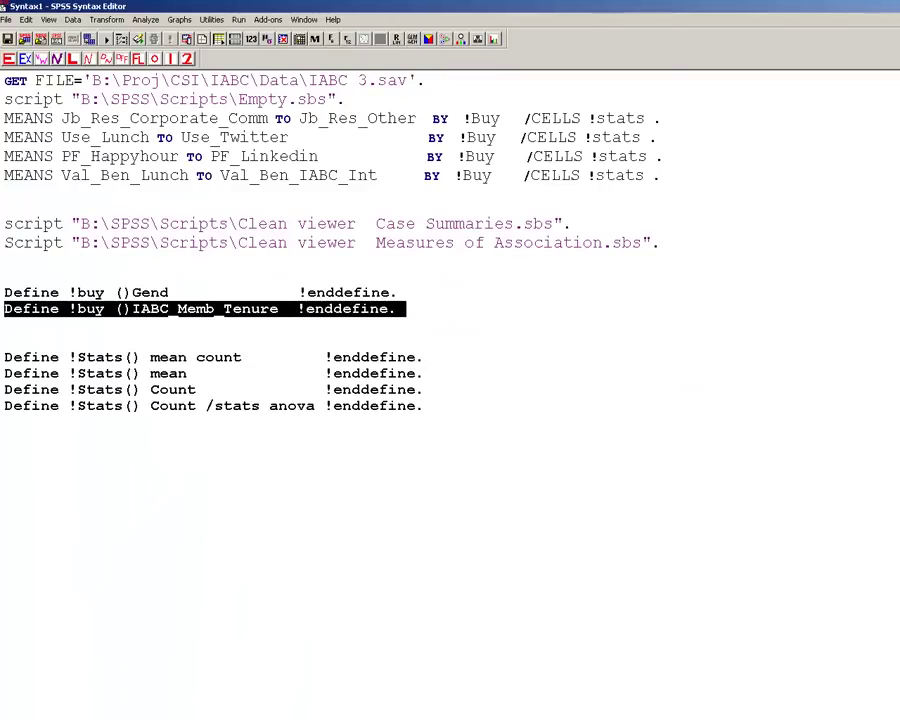
left_click(98, 308)
double_click(98, 310)
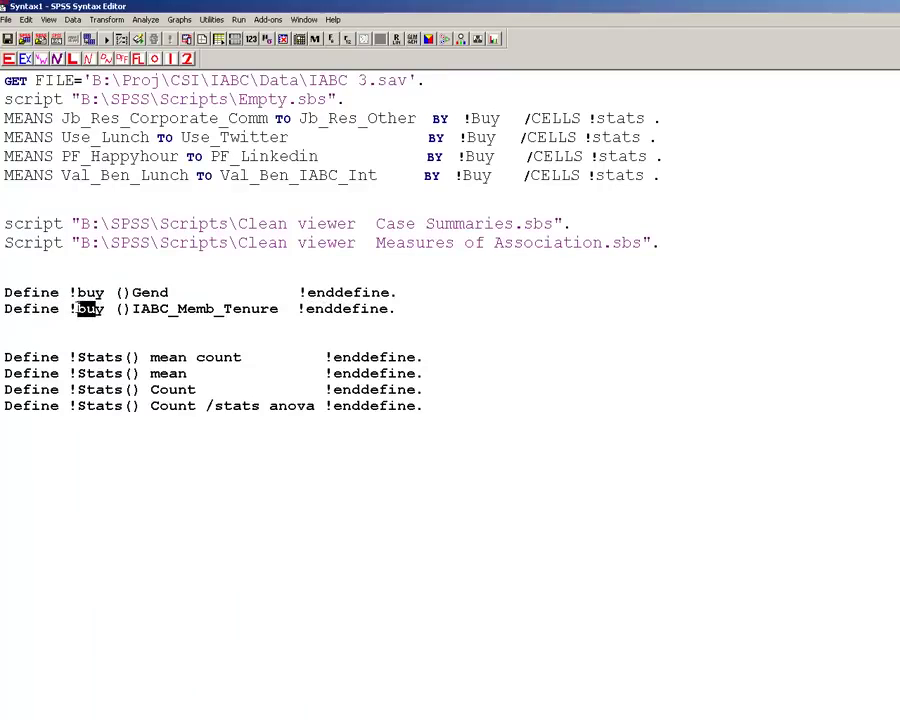
double_click(152, 292)
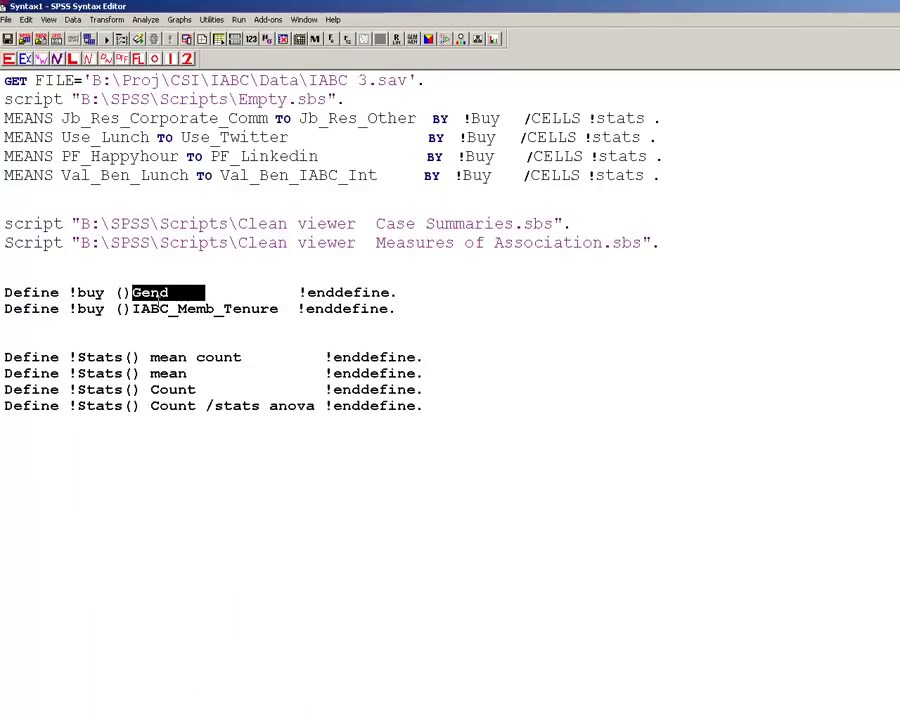
triple_click(155, 309)
left_click(215, 275)
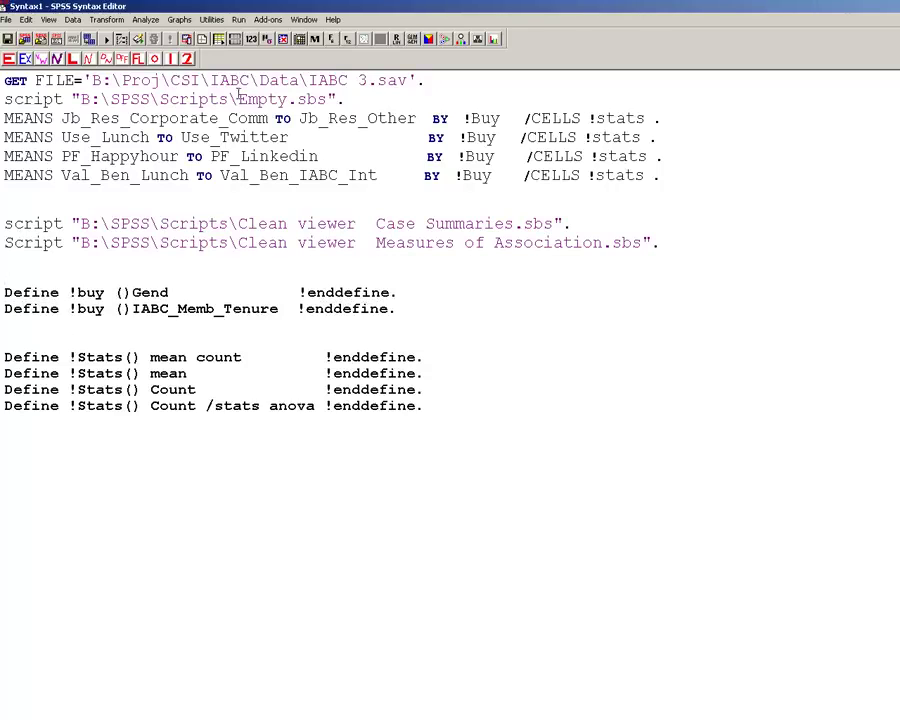
- Run the syntax from the Empty.sbs script through the Measures of Association script, and review each report by years of membership
left_click_drag(238, 99, 256, 243)
key("ctrl+r")
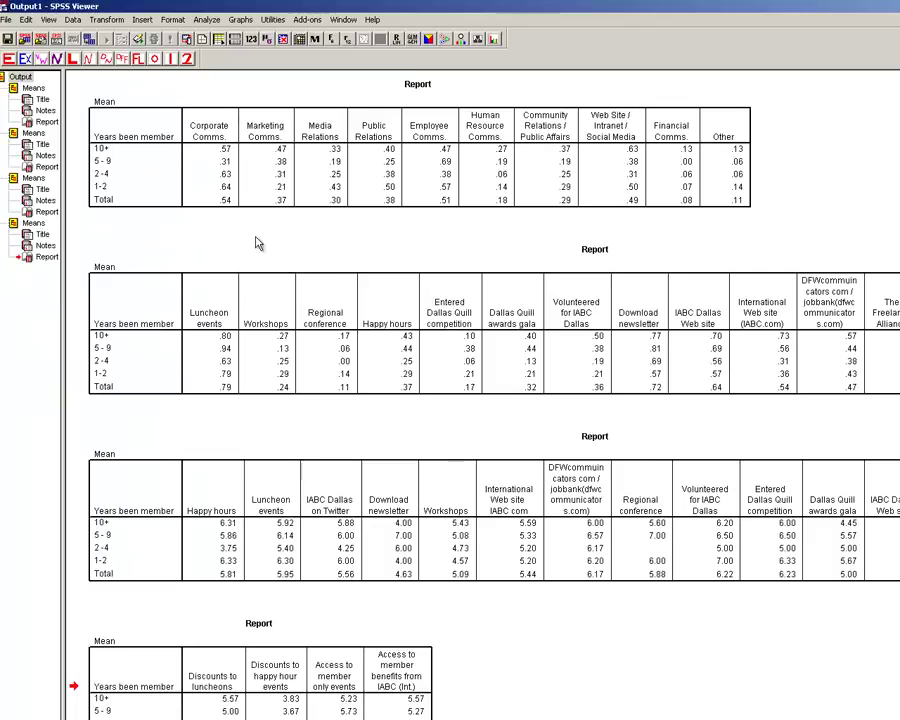
left_click(140, 162)
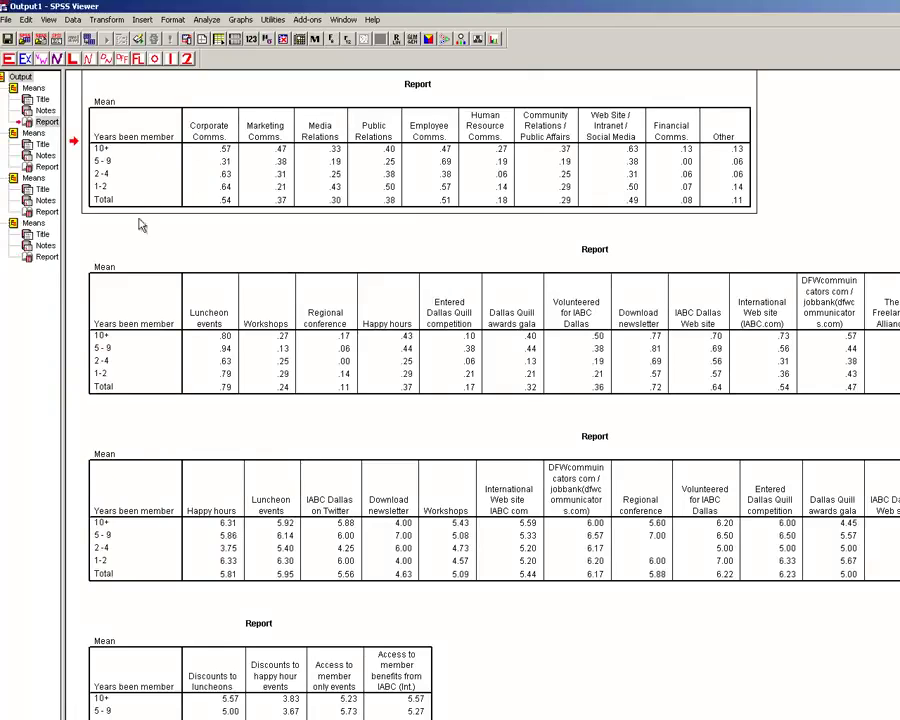
left_click(155, 344)
left_click(183, 496)
left_click(243, 700)
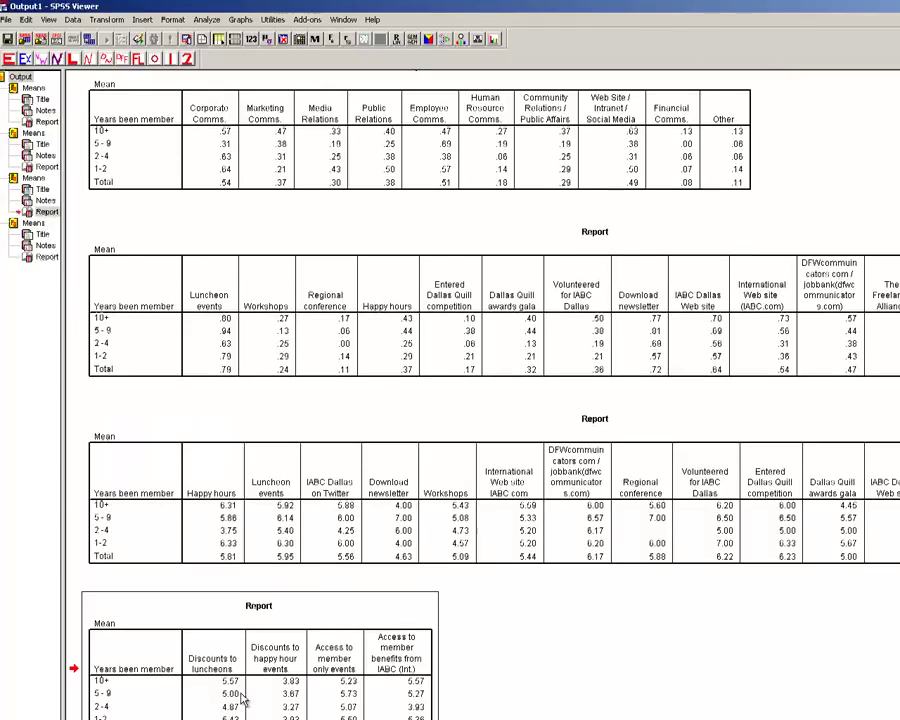
scroll(800, 300, "up", 1)
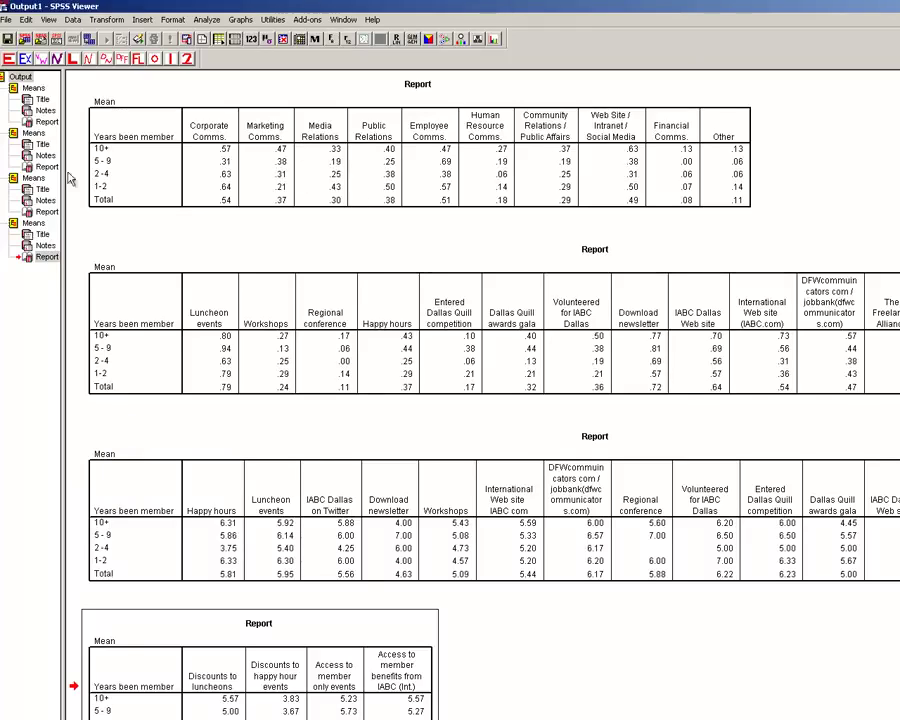
- Switch to Microsoft Word and close Document1 without saving its changes
key("alt+Tab")
key("alt+F4")
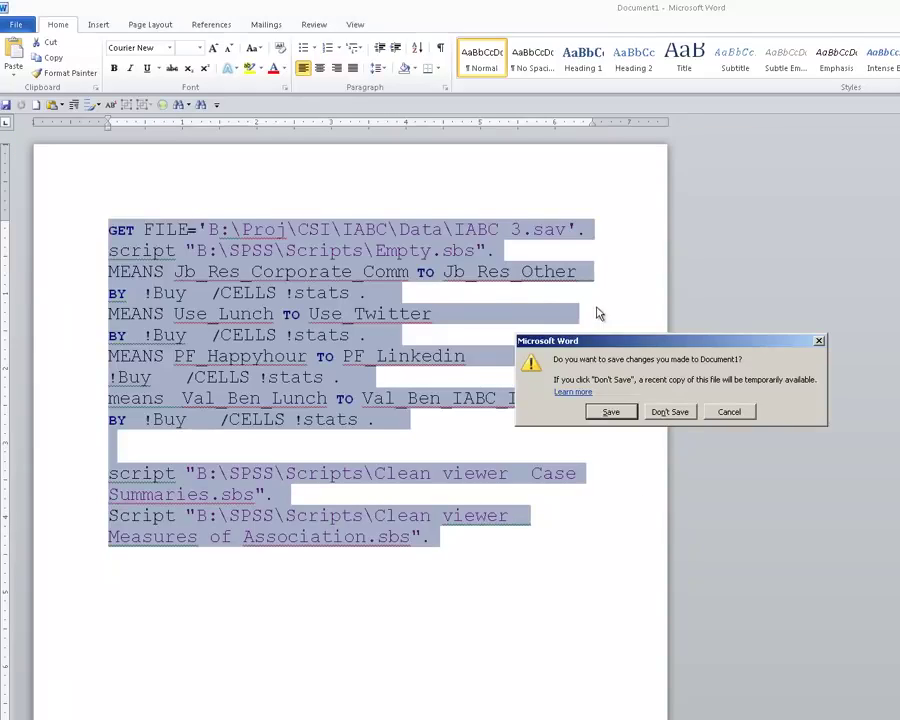
left_click(656, 412)
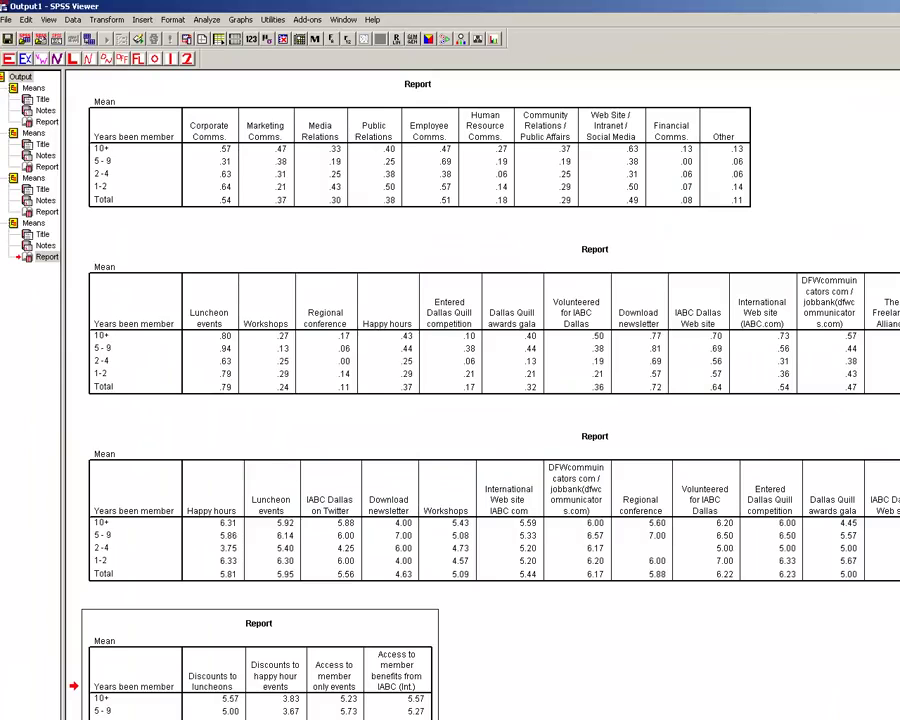
- Compare the !stats references in the four MEANS commands with the !Stats definitions in the syntax
key("alt+Tab")
left_click(304, 270)
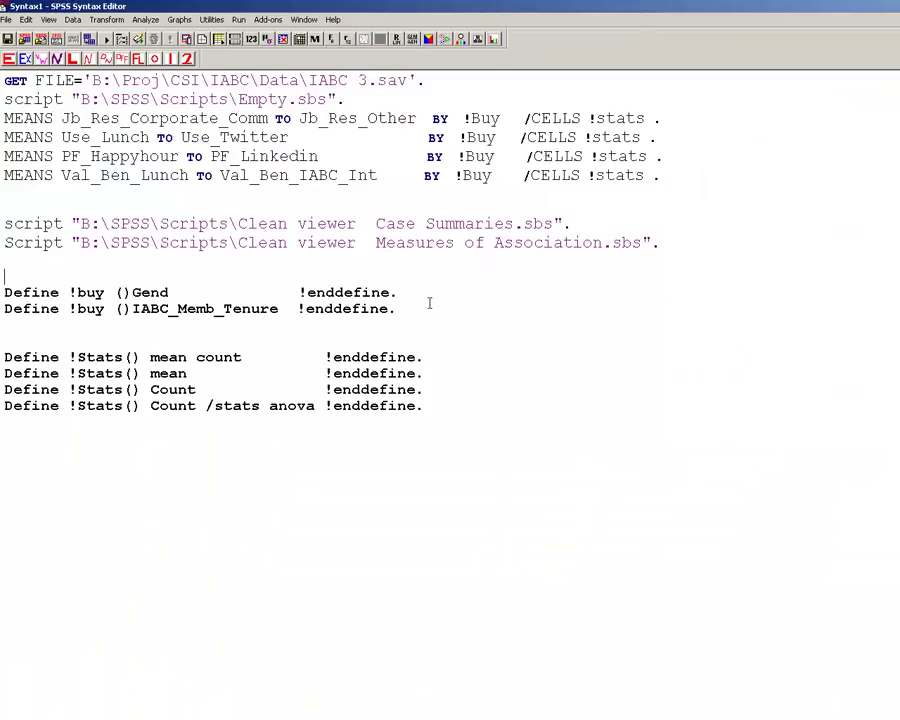
left_click(297, 343)
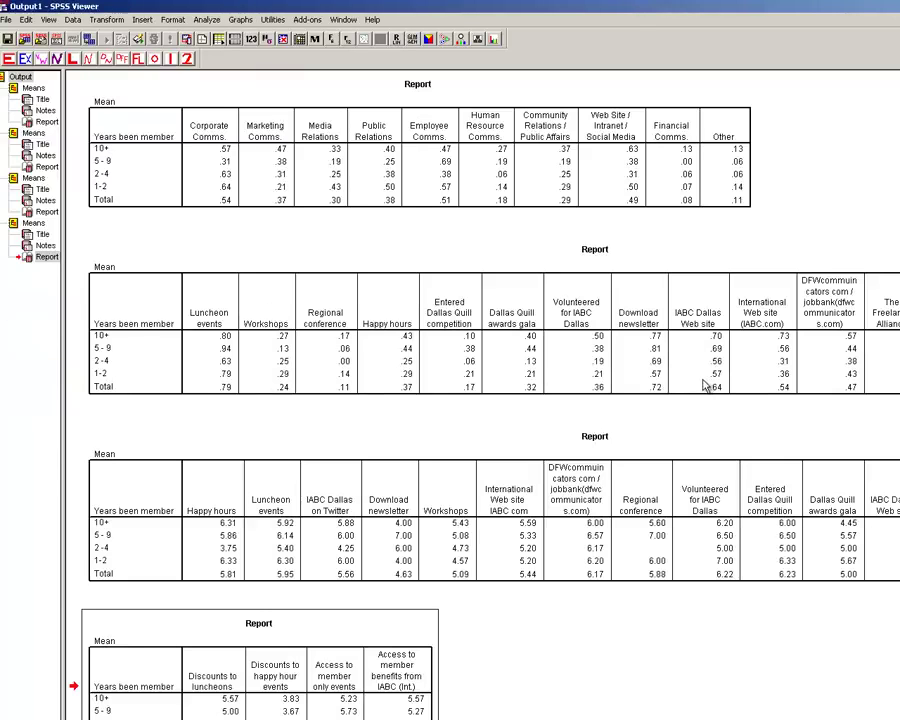
key("alt+Tab")
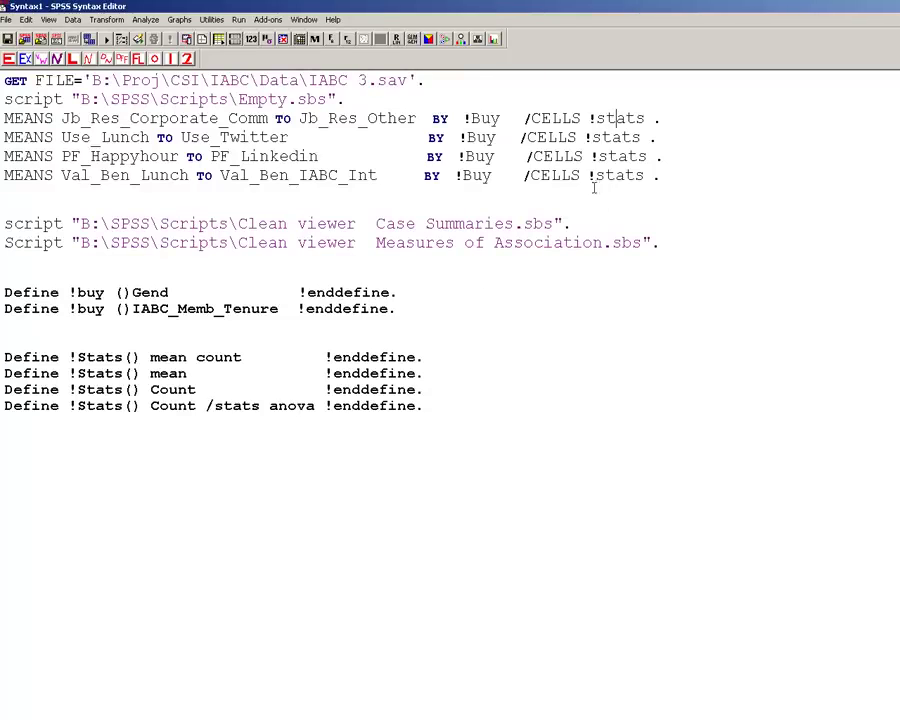
double_click(618, 118)
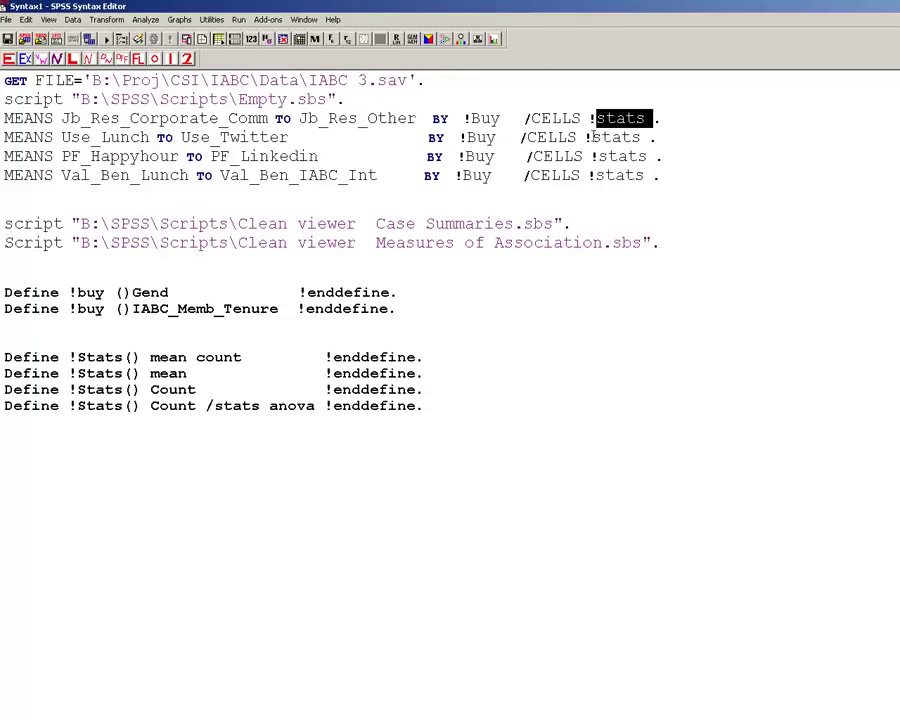
left_click(118, 373)
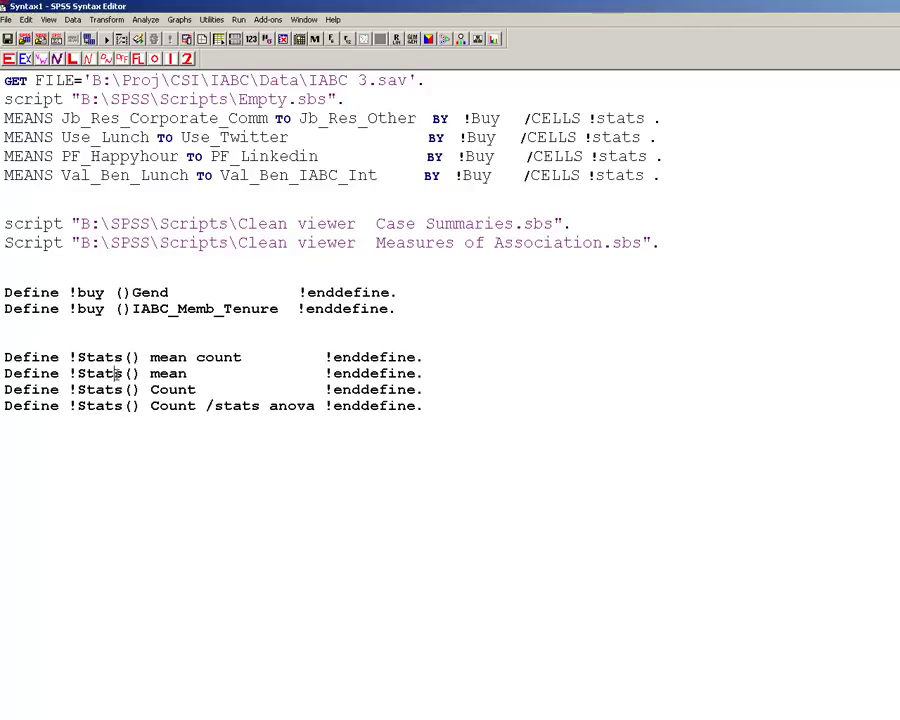
- Run the definition that sets !Stats to Count, and rerun the Empty.sbs script with the four MEANS commands
triple_click(190, 393)
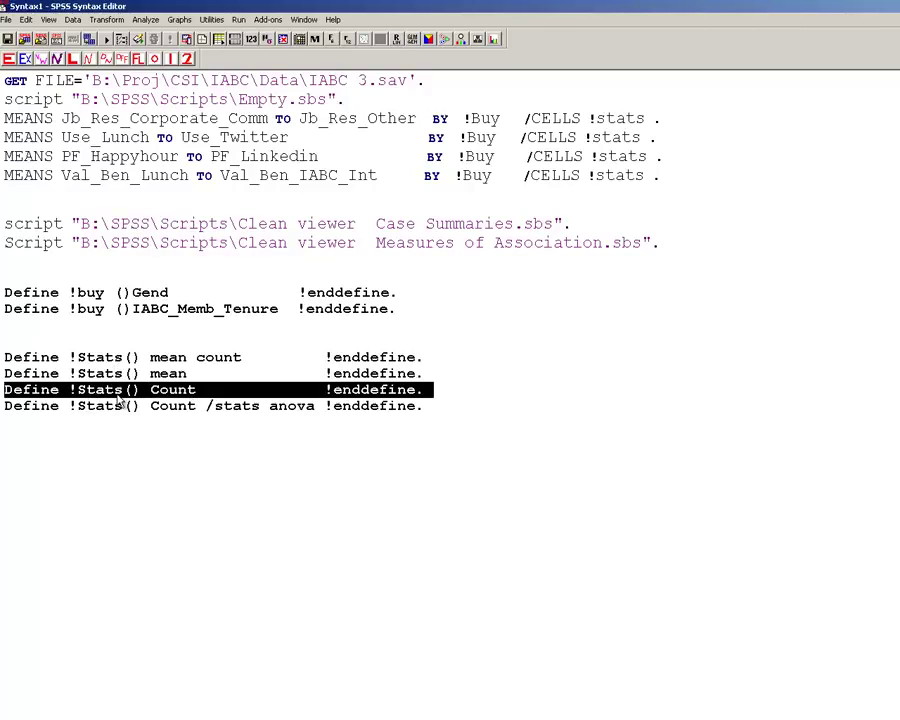
key("alt+Tab")
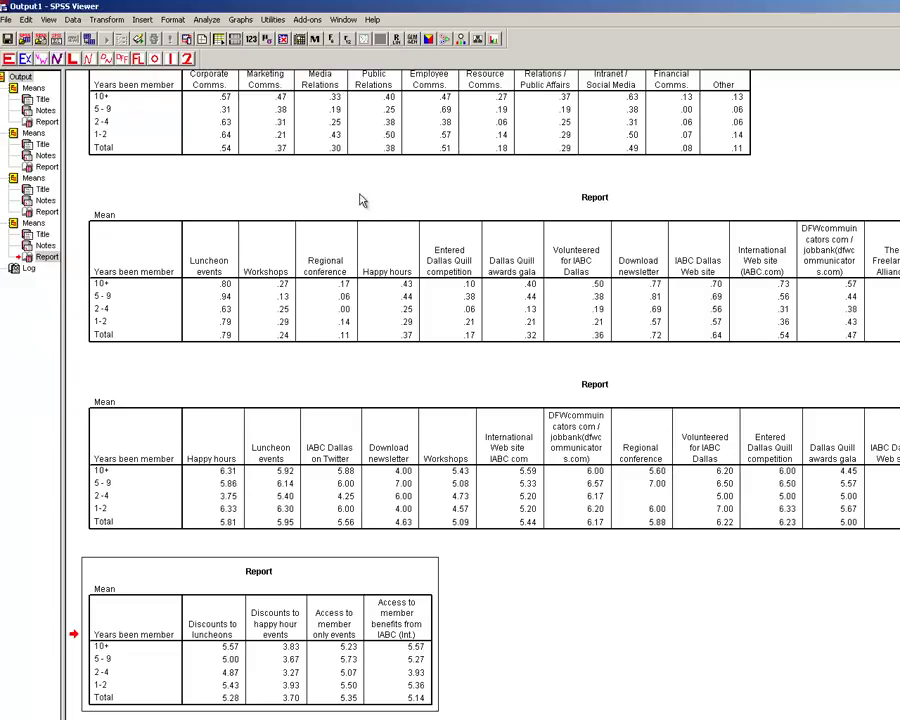
key("alt+Tab")
left_click_drag(160, 99, 216, 183)
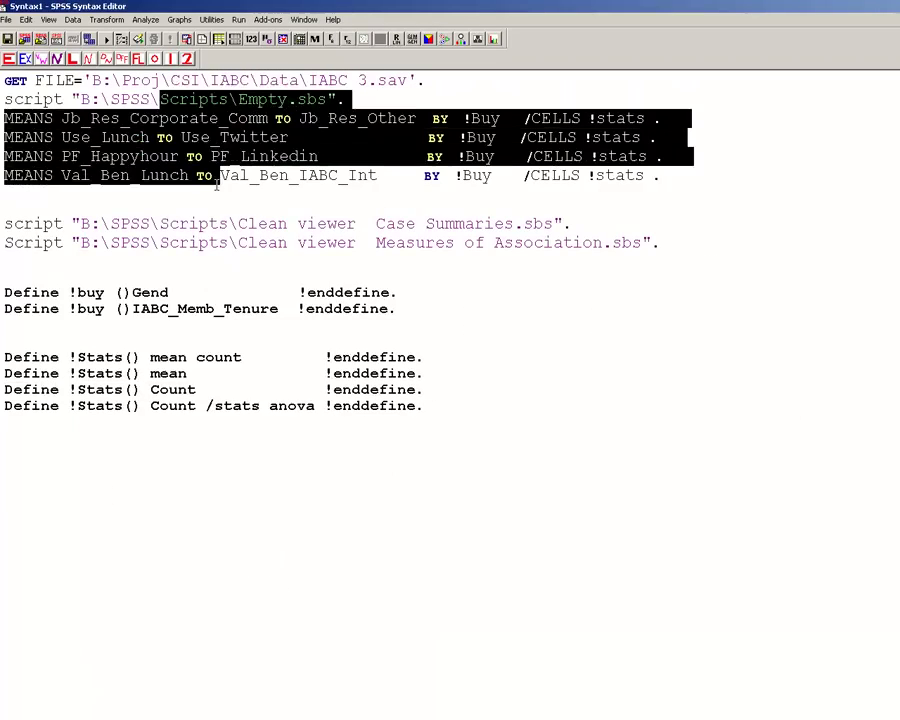
key("ctrl+r")
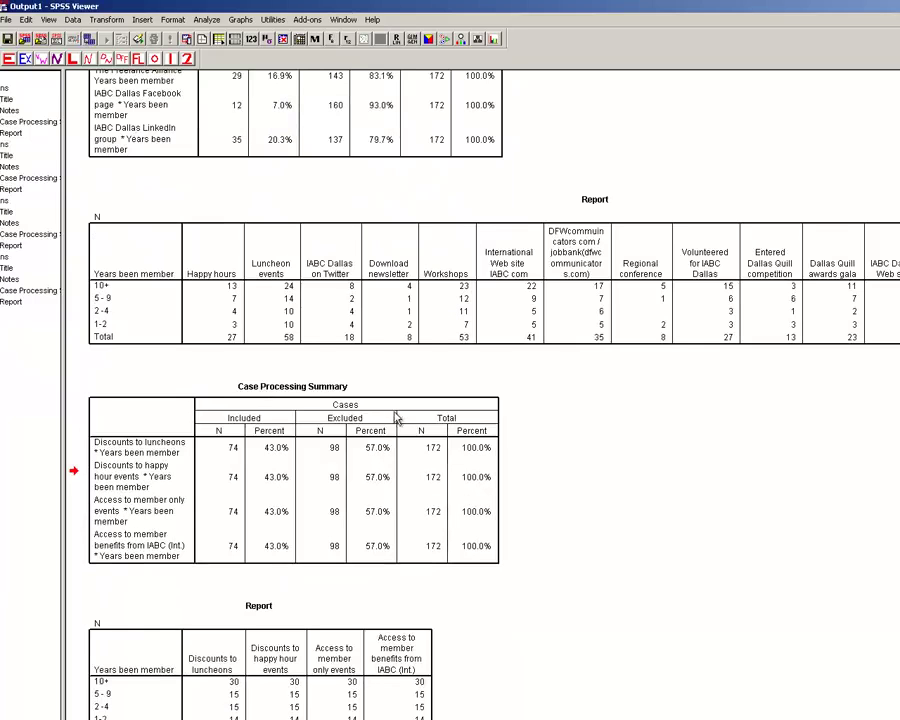
left_click(396, 476)
- Run the Case Summaries and Measures of Association clean viewer scripts, and review the count reports by years of membership
key("alt+Tab")
left_click_drag(310, 224, 333, 242)
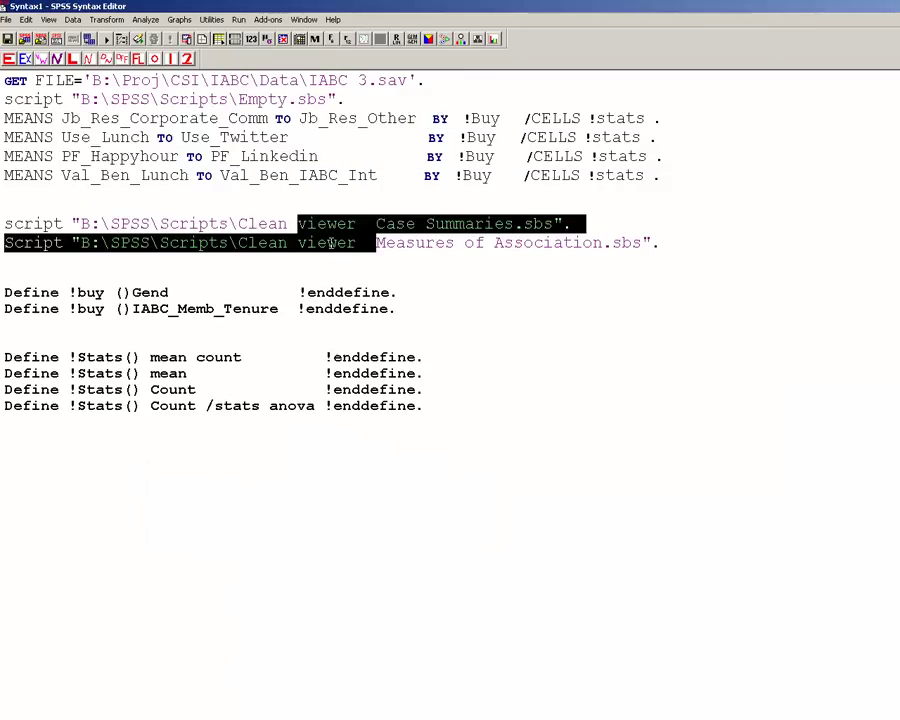
key("ctrl+r")
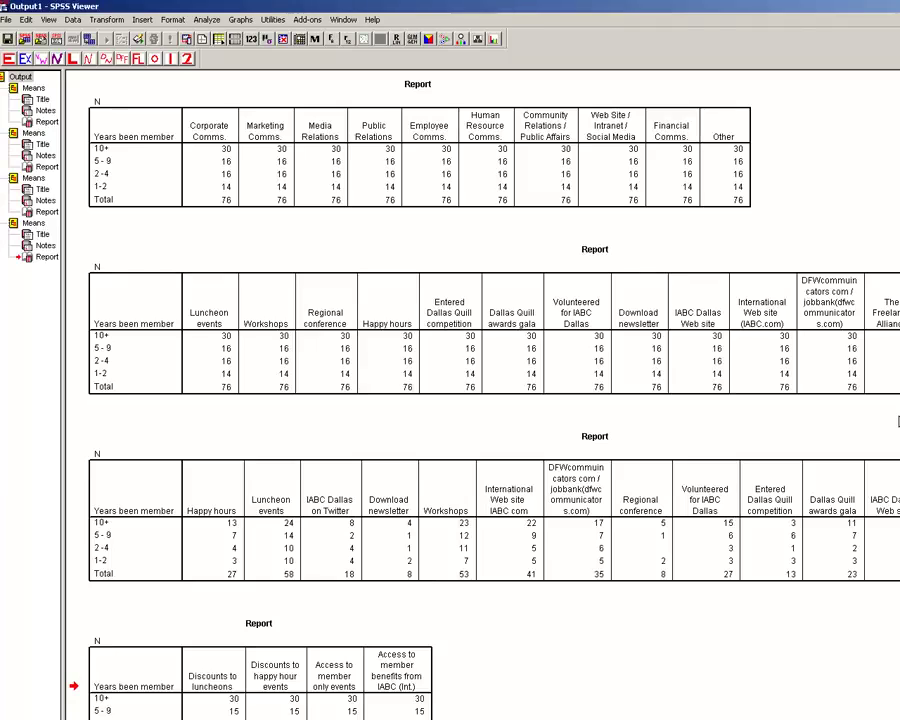
scroll(770, 408, "down", 1)
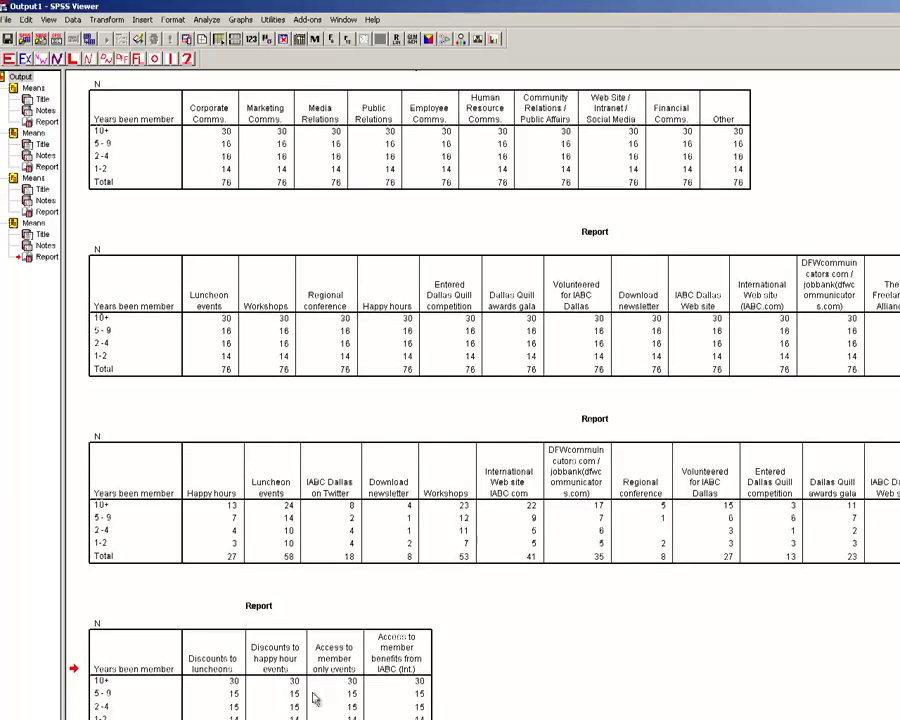
- Set !Stats to mean count, and rerun the syntax from the Empty.sbs script through the Measures of Association script
key("alt+Tab")
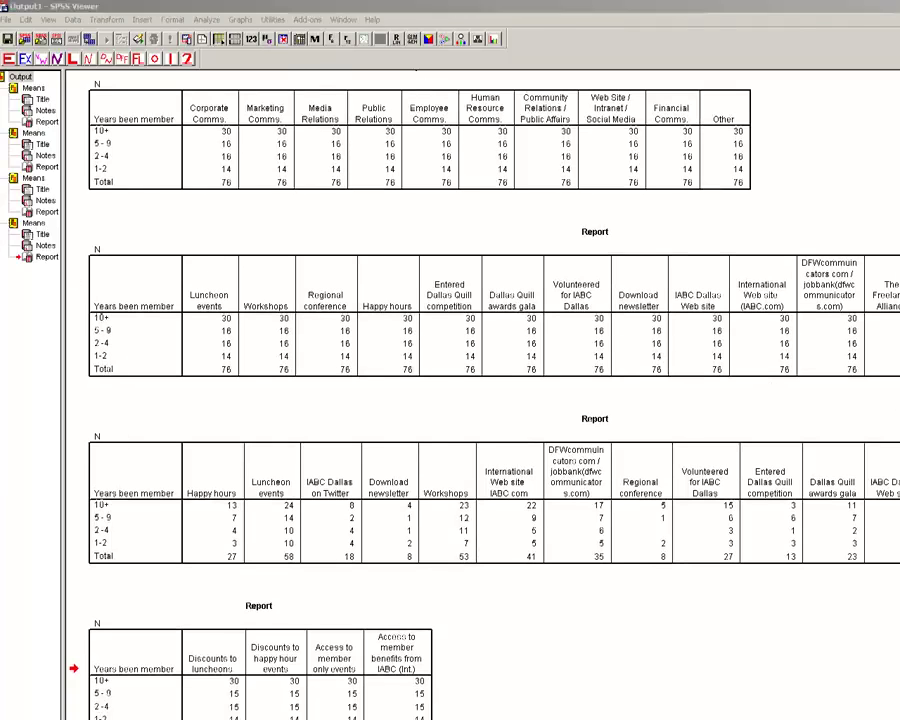
left_click(731, 450)
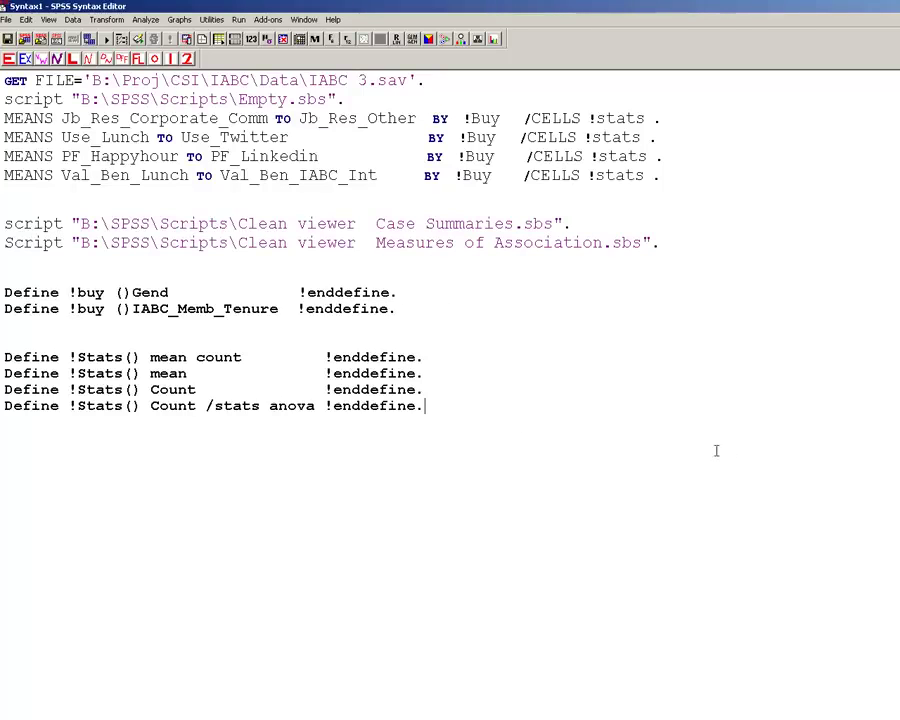
left_click(243, 358)
triple_click(243, 358)
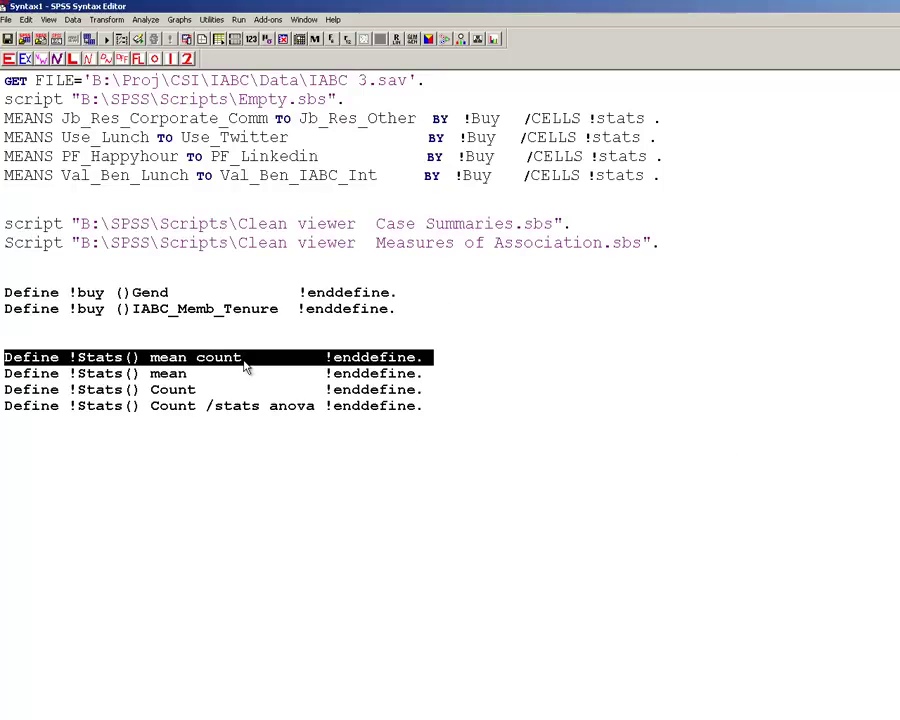
key("ctrl+r")
key("alt+Tab")
left_click_drag(232, 101, 239, 245)
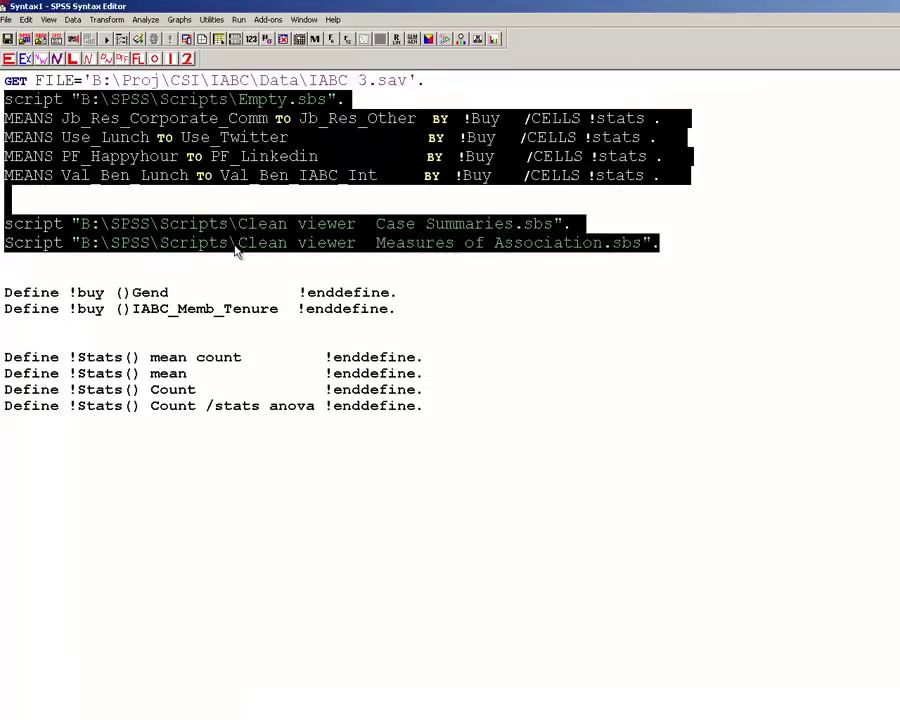
key("ctrl+r")
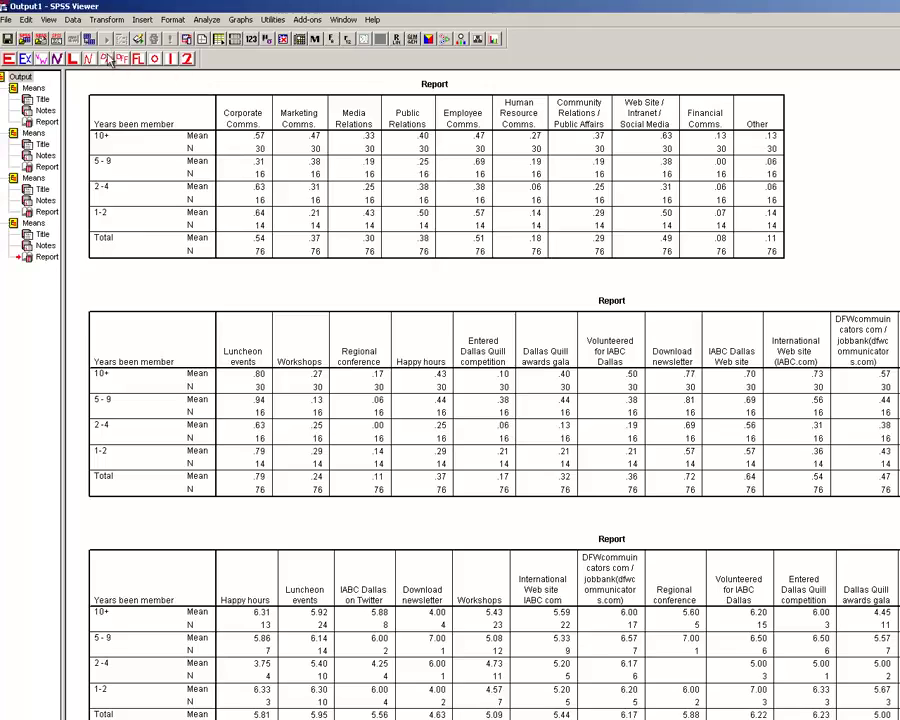
- Run only the definition that sets !Stats to Count /stats anova
left_click(34, 42)
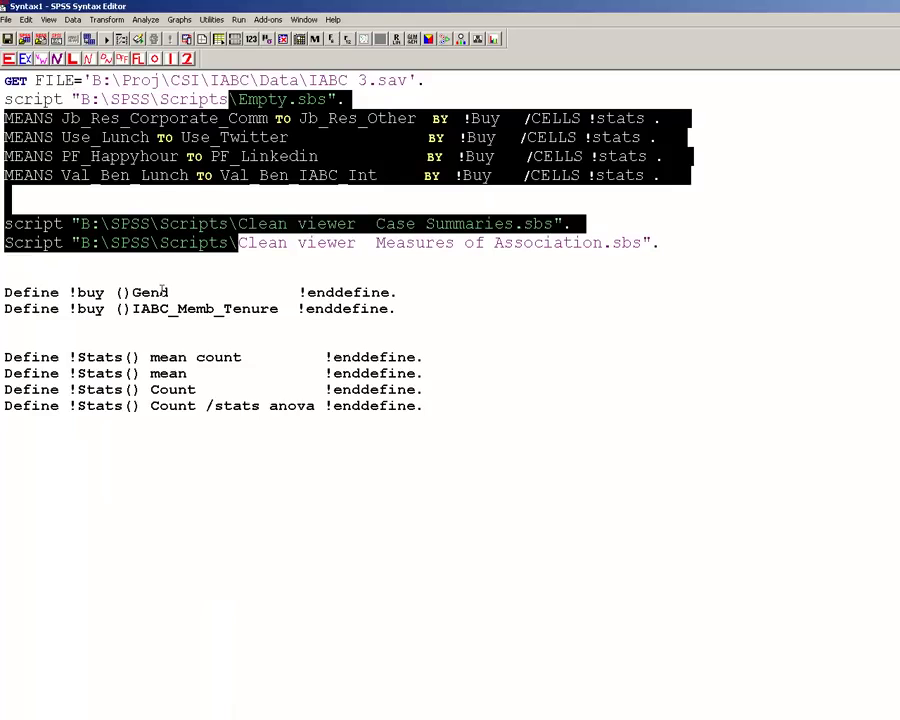
left_click(167, 292)
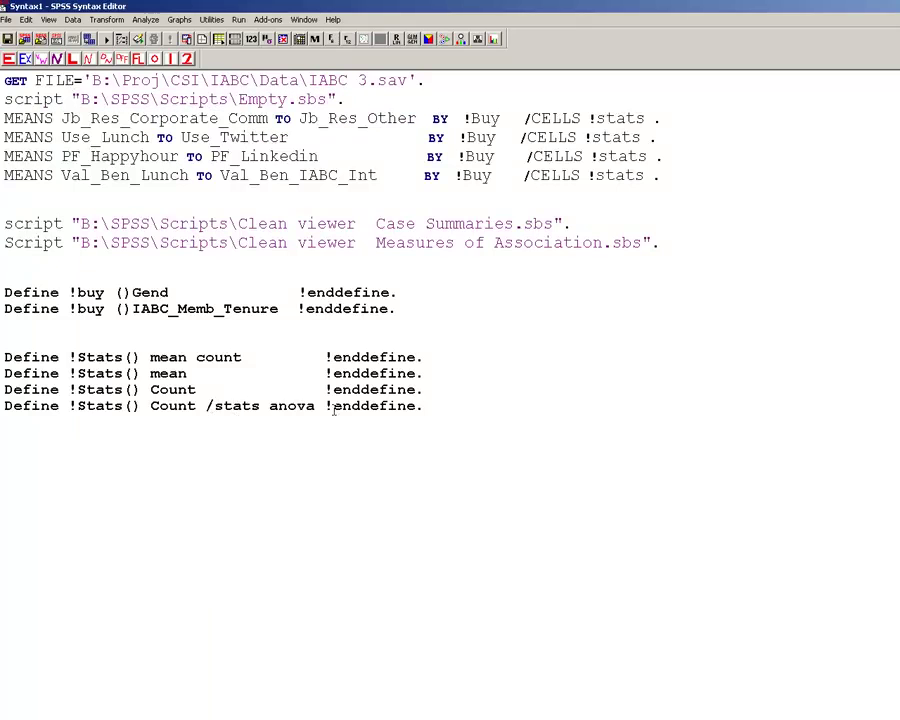
triple_click(290, 406)
key("ctrl+r")
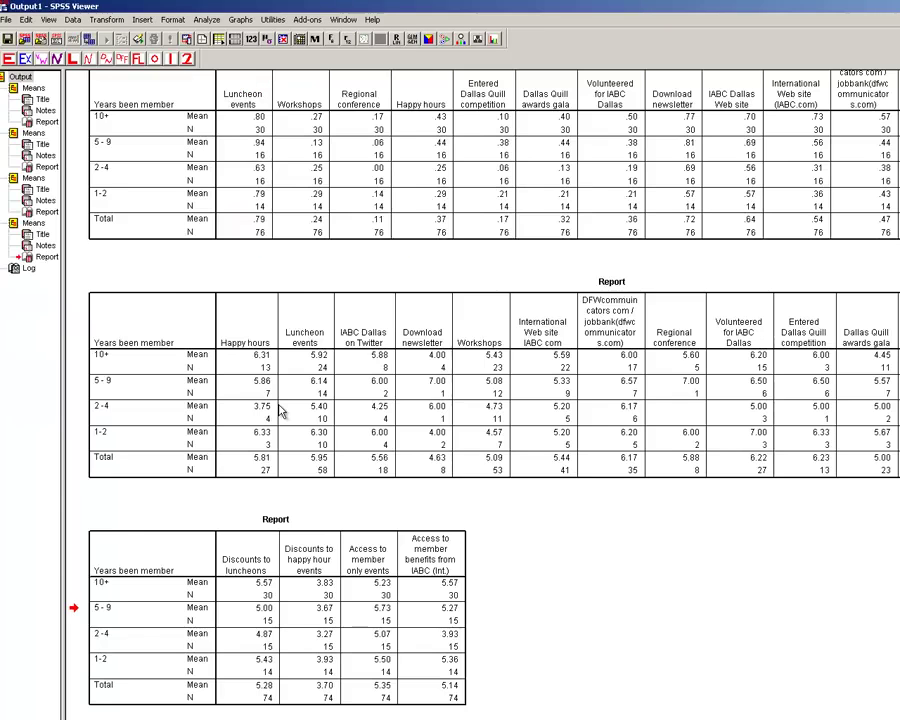
- Run the syntax from Empty.sbs through the Measures of Association script, and review the ANOVA table for event and service use
key("alt+Tab")
left_click(274, 204)
left_click_drag(203, 101, 214, 248)
key("ctrl+r")
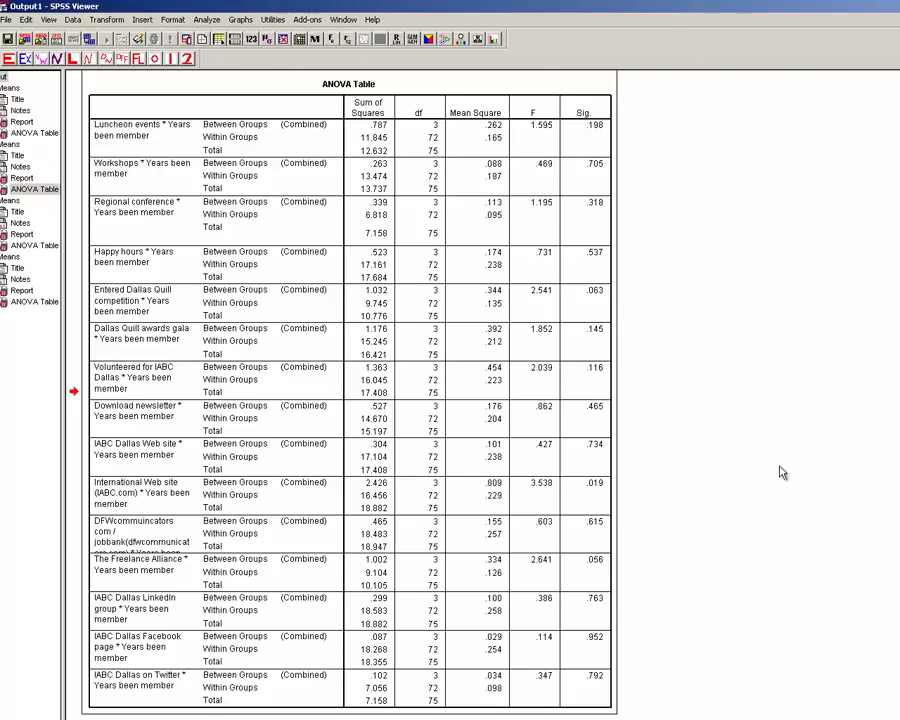
scroll(775, 475, "up", 3)
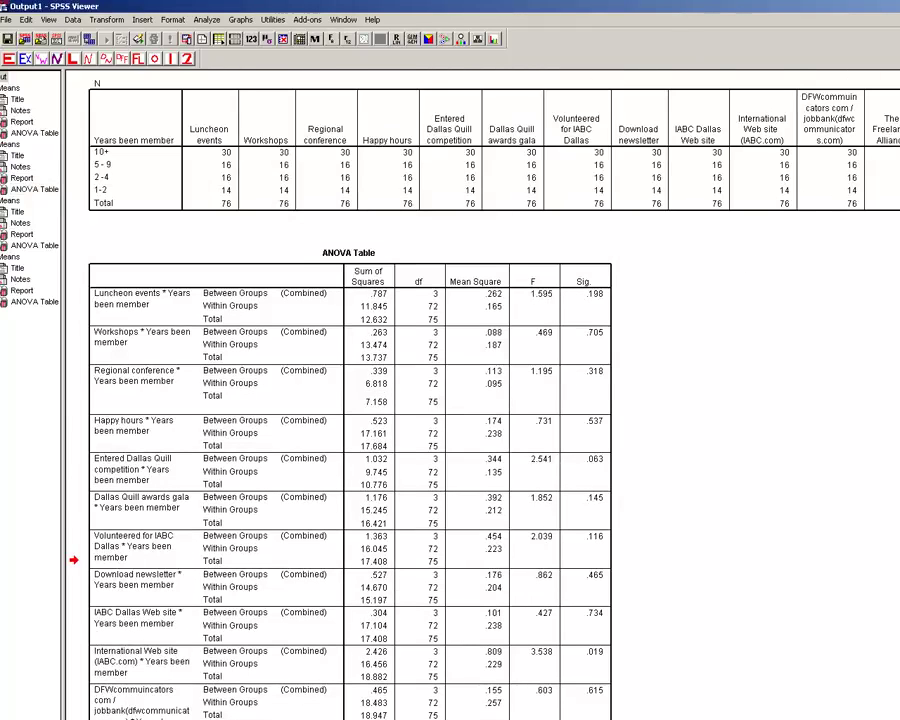
- Examine the two !buy definitions, Gend and IABC_Memb_Tenure, in the syntax
key("alt+Tab")
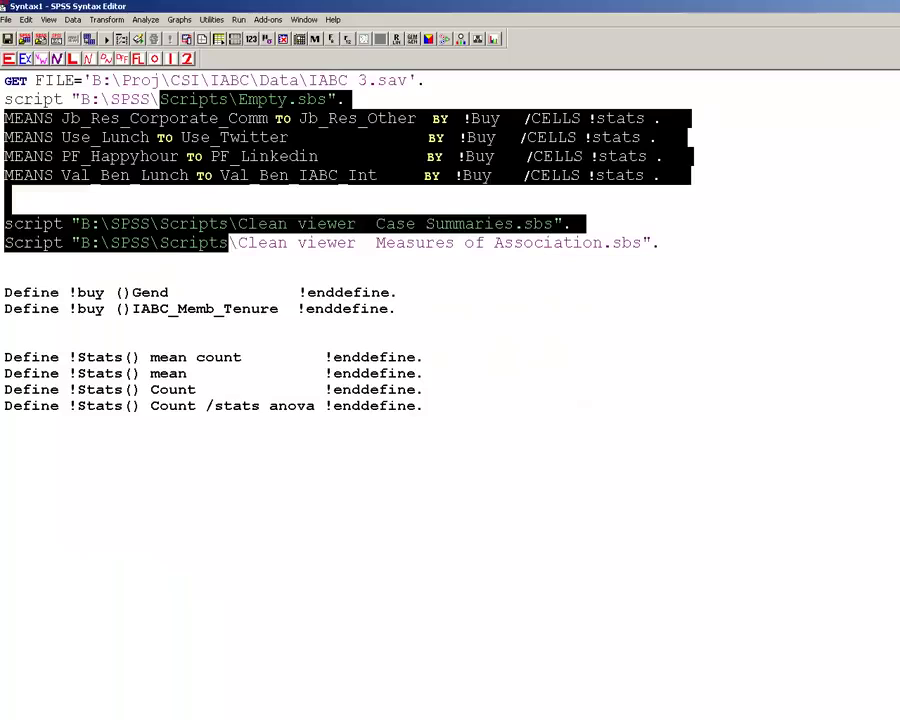
left_click(194, 241)
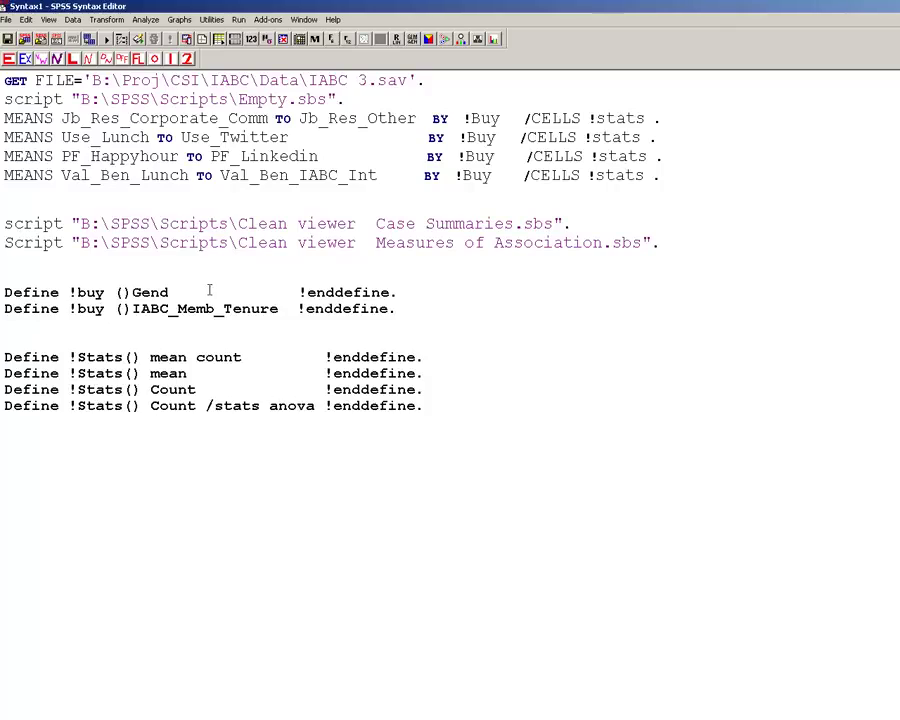
double_click(88, 292)
left_click(168, 293)
double_click(163, 292)
left_click(163, 292)
left_click(251, 308)
left_click(441, 196)
- Insert an !Anomen macro call above the !buy definitions, using the variable range Jb_Res_Corporate_Comm TO Jb_Res_Other for Varys
left_click_drag(423, 118, 4, 118)
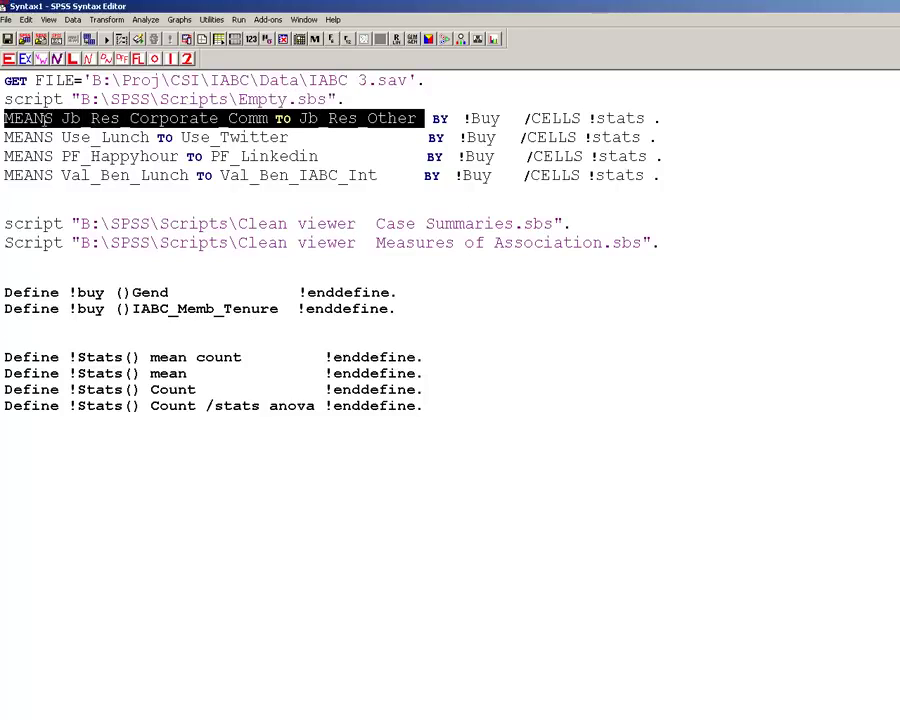
left_click_drag(64, 118, 60, 118)
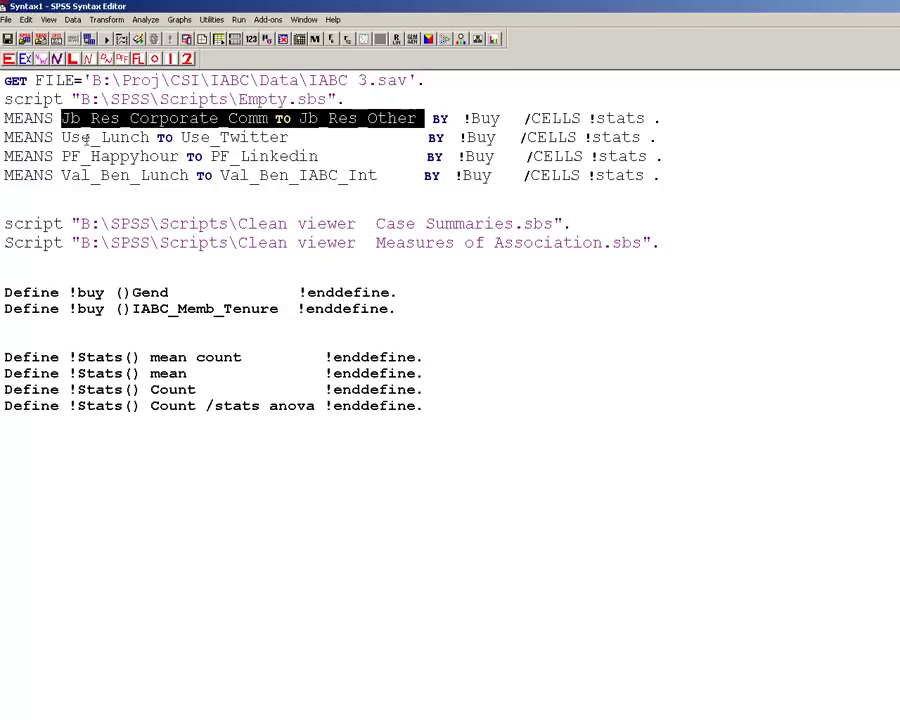
left_click(744, 278)
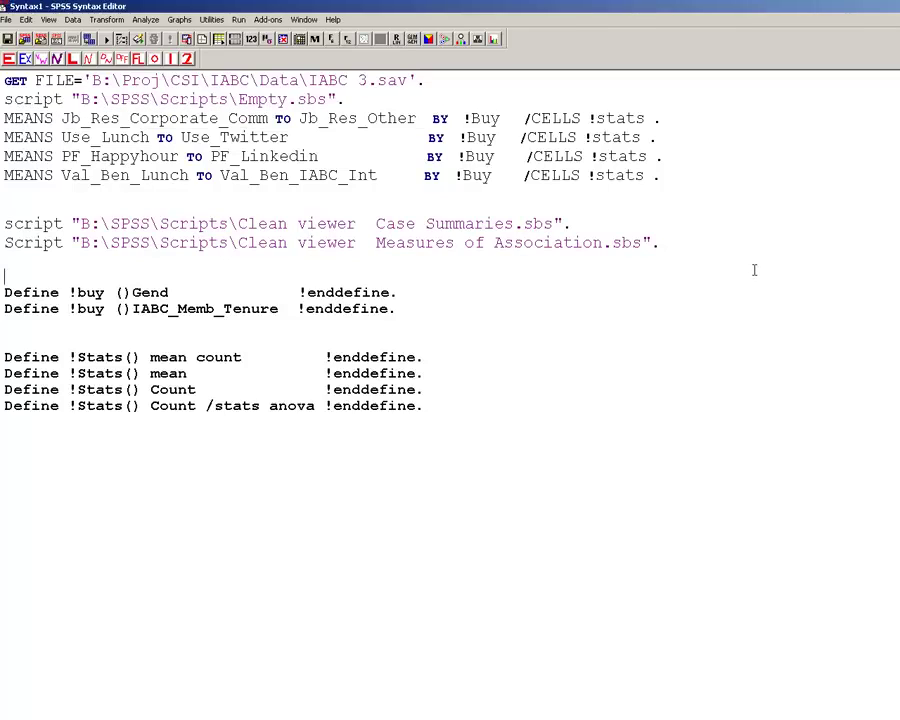
key("Return")
type("ano")
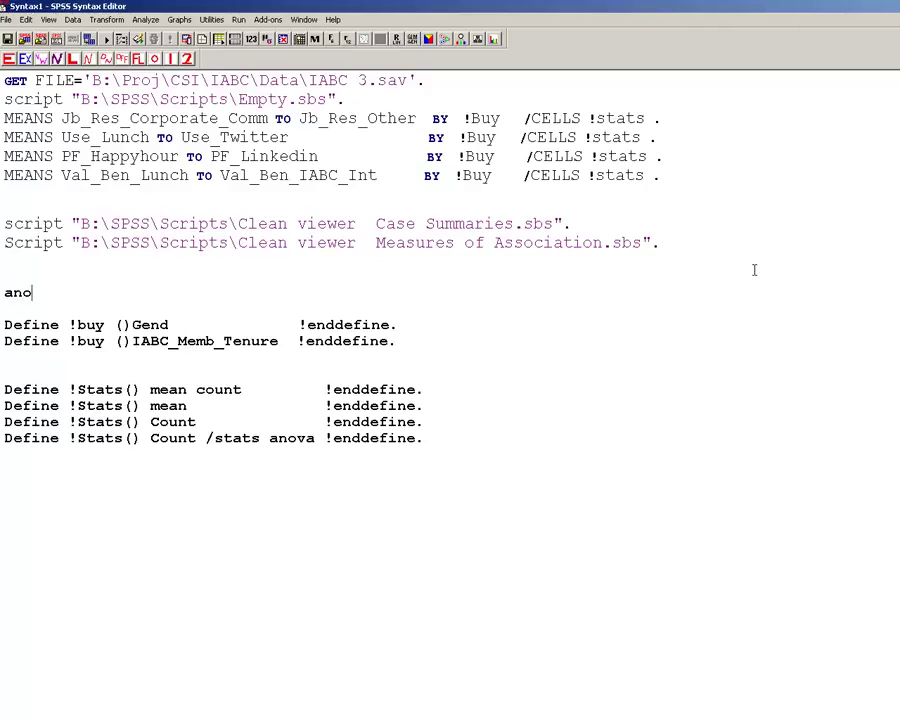
key("ctrl+v")
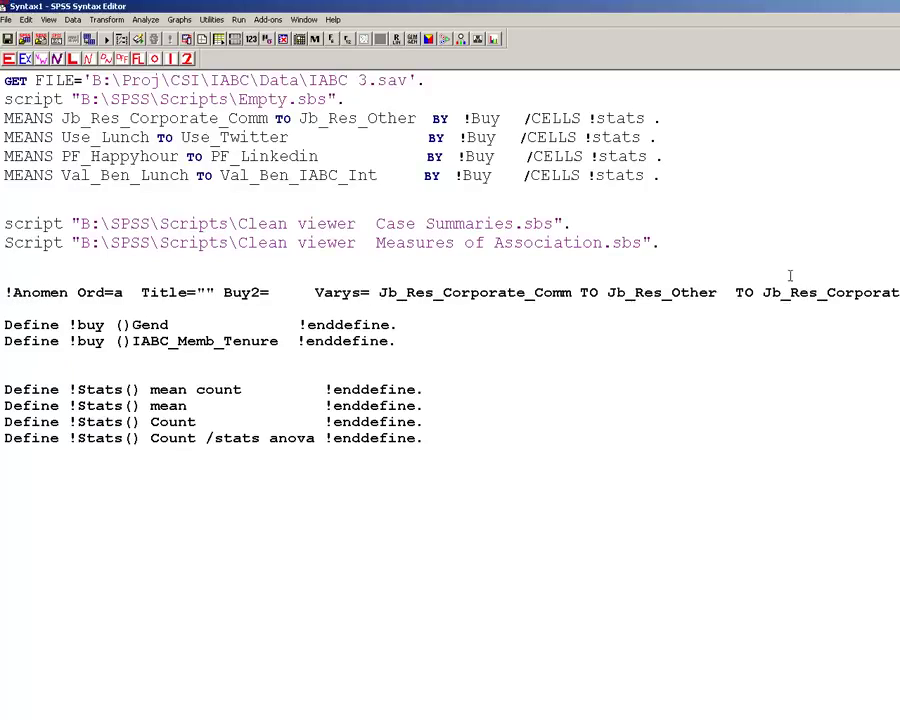
- Set the Buy2 argument of the !Anomen call to !buy
left_click(267, 293)
type("!gend")
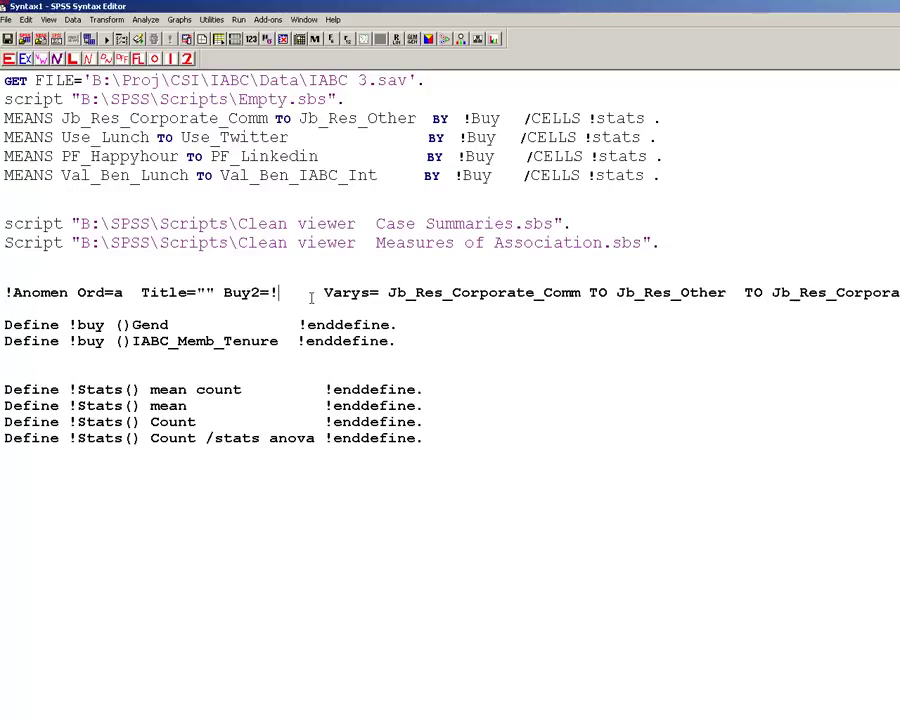
key("BackSpace")
key("BackSpace")
key("BackSpace")
key("BackSpace")
type("buy")
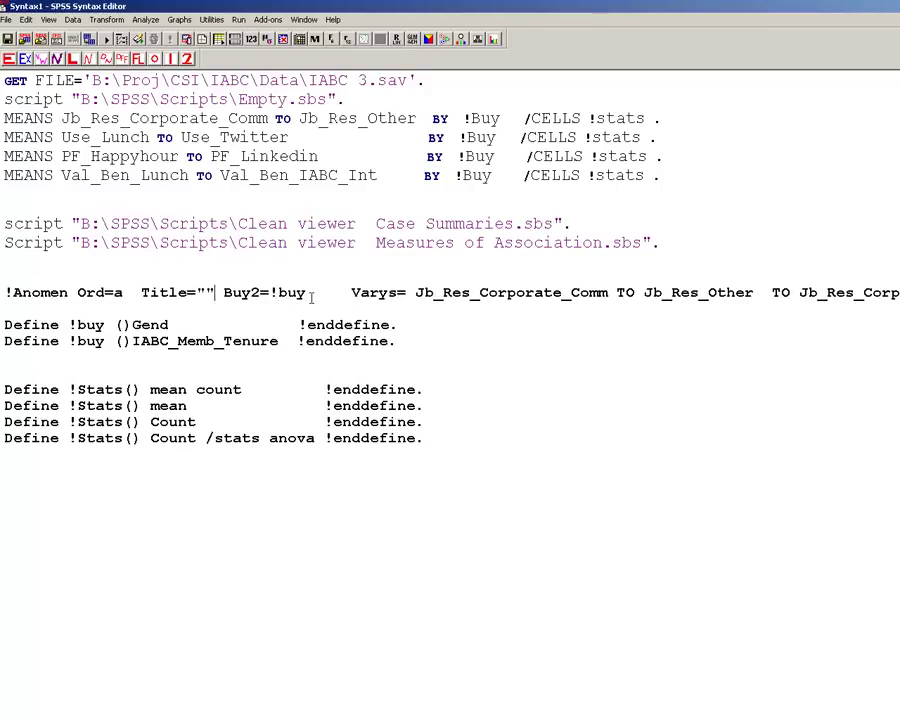
- Set the Title argument of the !Anomen call to "Job Responsibil" and run the call
type("Job ")
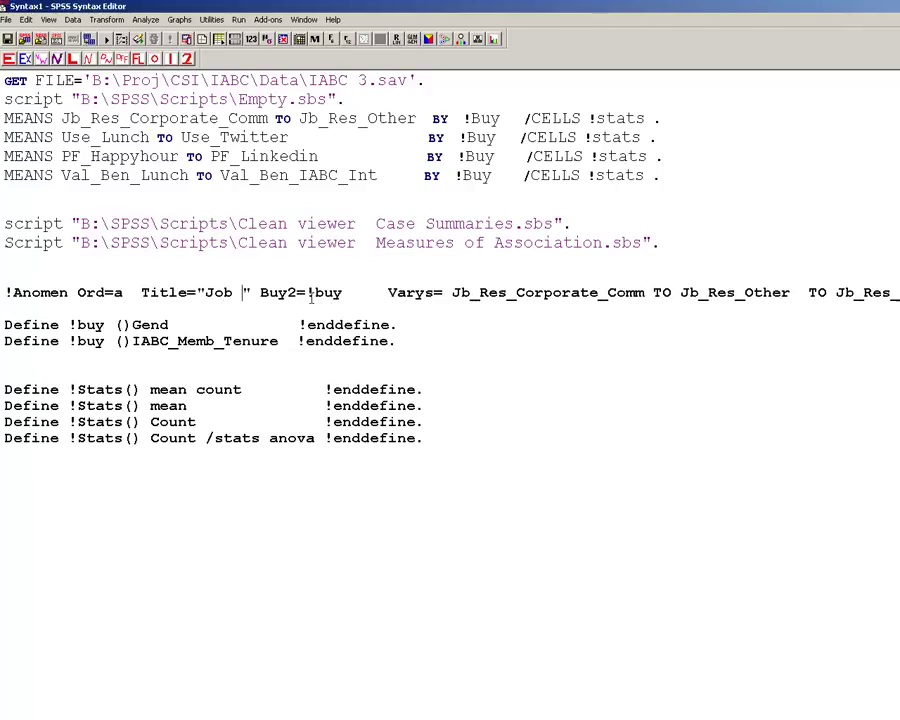
type("Re")
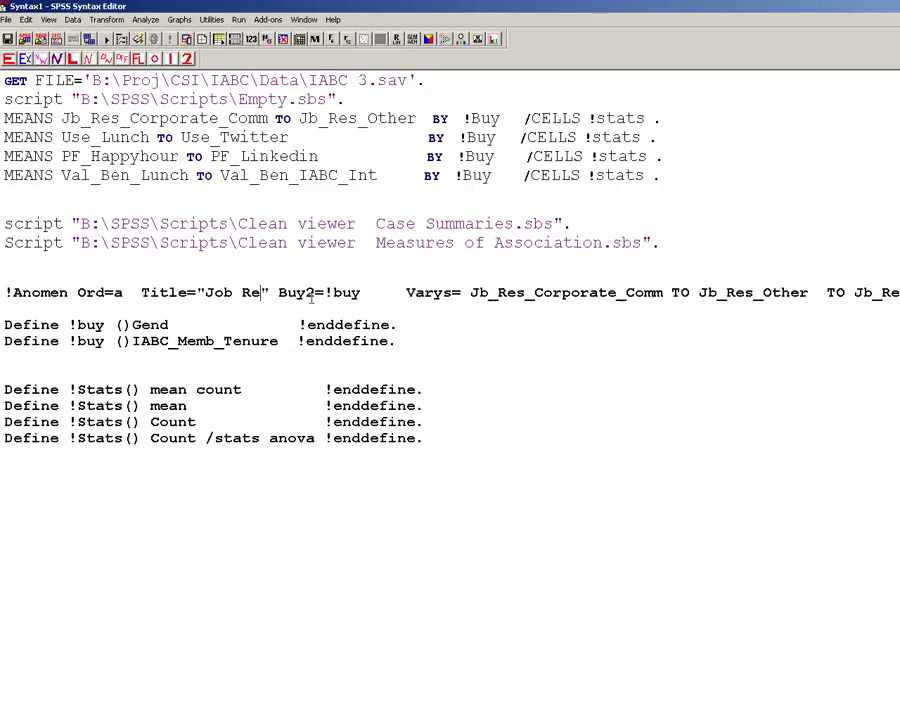
type("spo")
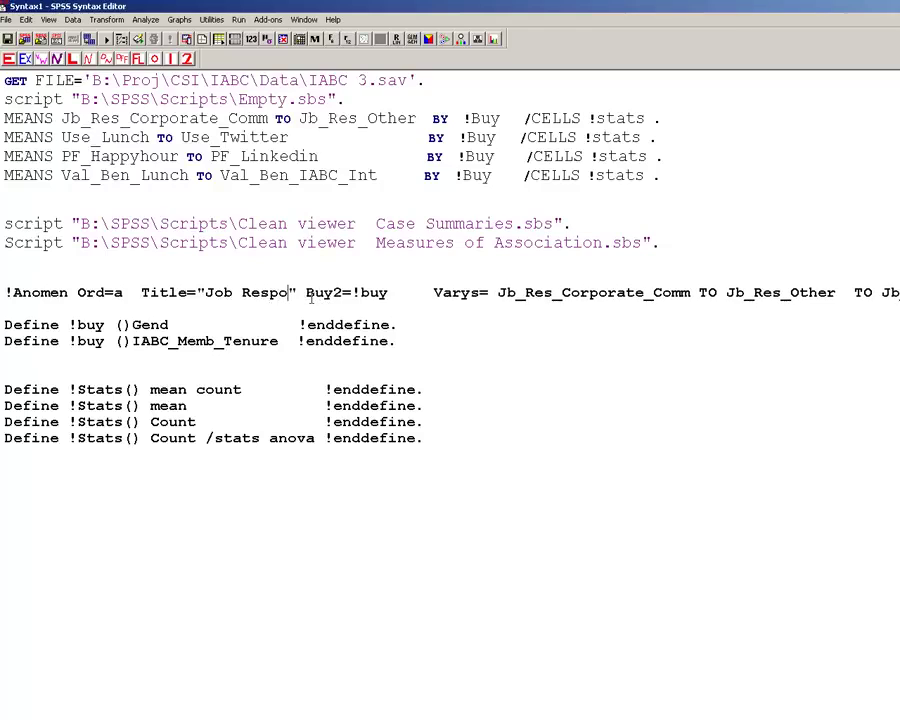
type("nsibil")
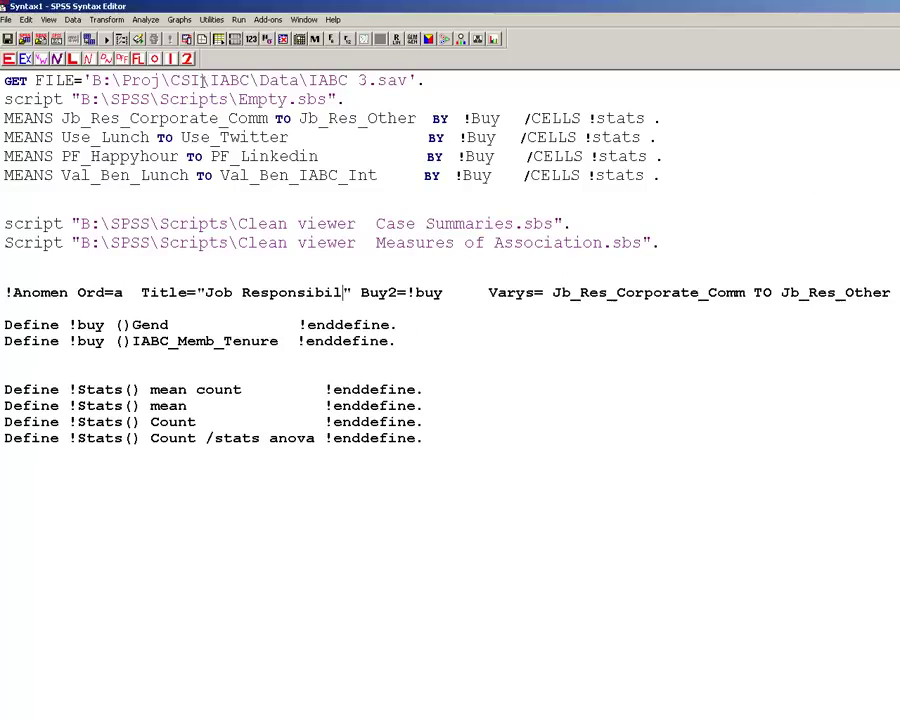
key("ctrl+r")
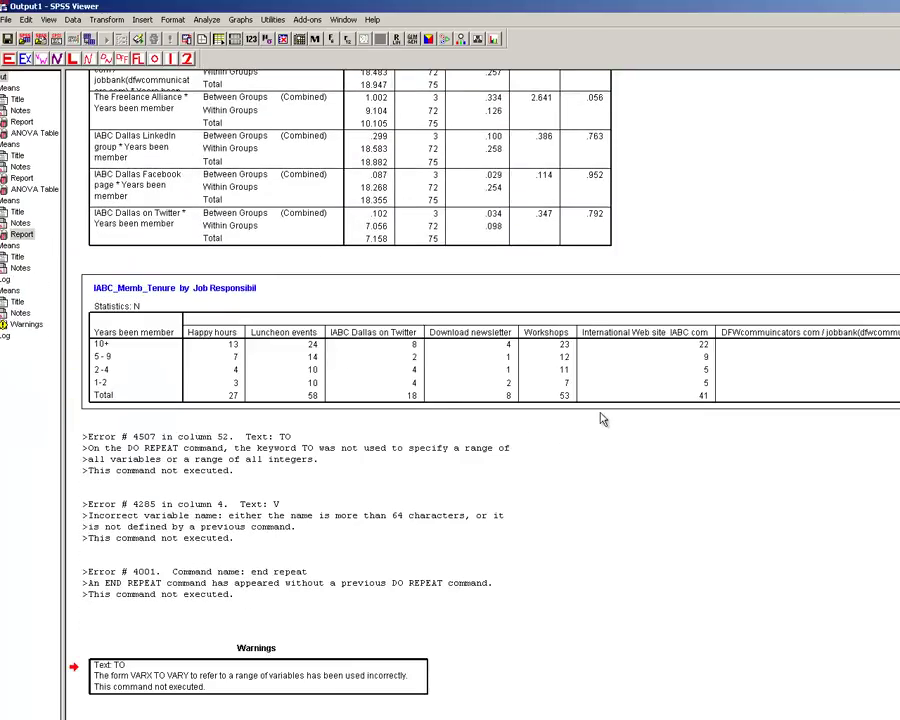
key("alt+Tab")
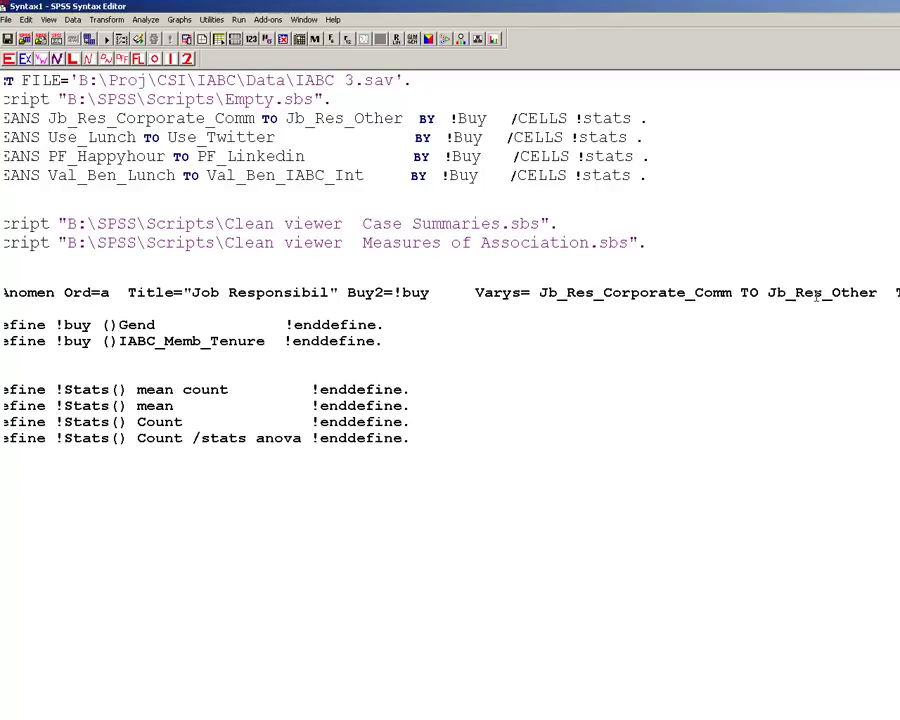
- Remove the duplicated range text from Varys, leaving Jb_Res_Corporate_Comm TO Jb_Res_Other, and rerun the !Anomen call to review its table
key("shift+Right")
key("shift+Right")
key("shift+Right")
key("shift+Right")
key("shift+Right")
key("shift+Right")
key("shift+Right")
key("shift+Right")
key("shift+Right")
key("shift+Right")
key("shift+Right")
key("shift+Right")
key("shift+Right")
key("shift+Right")
key("shift+Right")
key("shift+Right")
key("shift+Right")
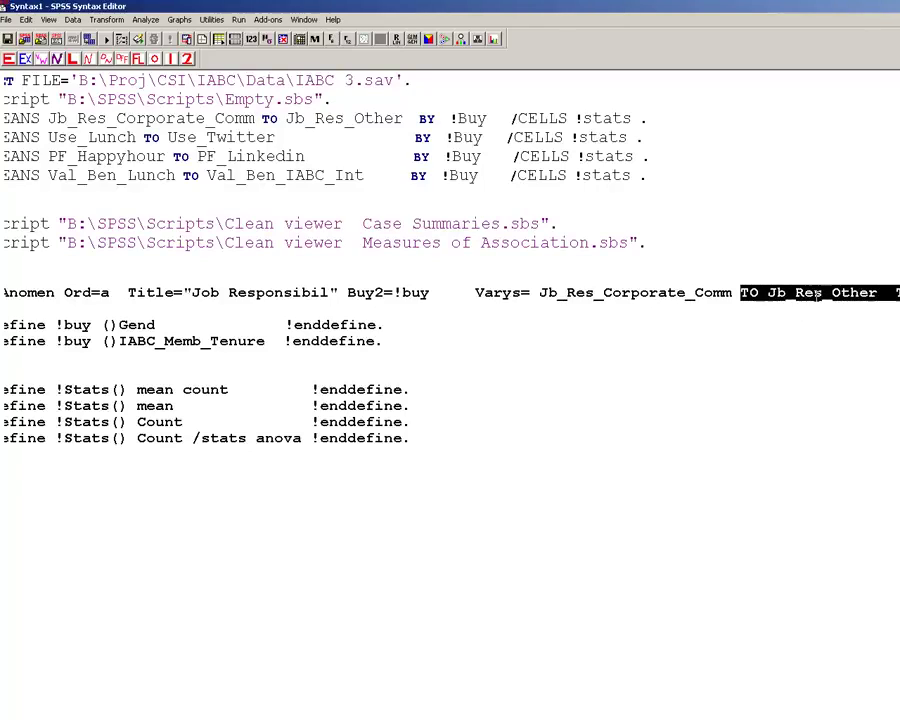
key("Left")
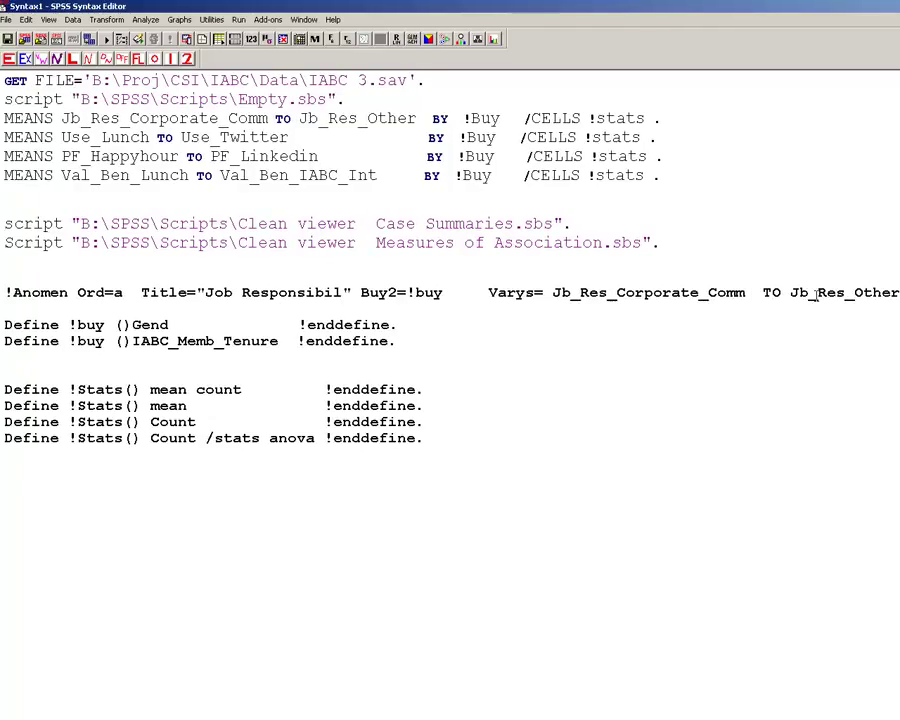
key("ctrl+r")
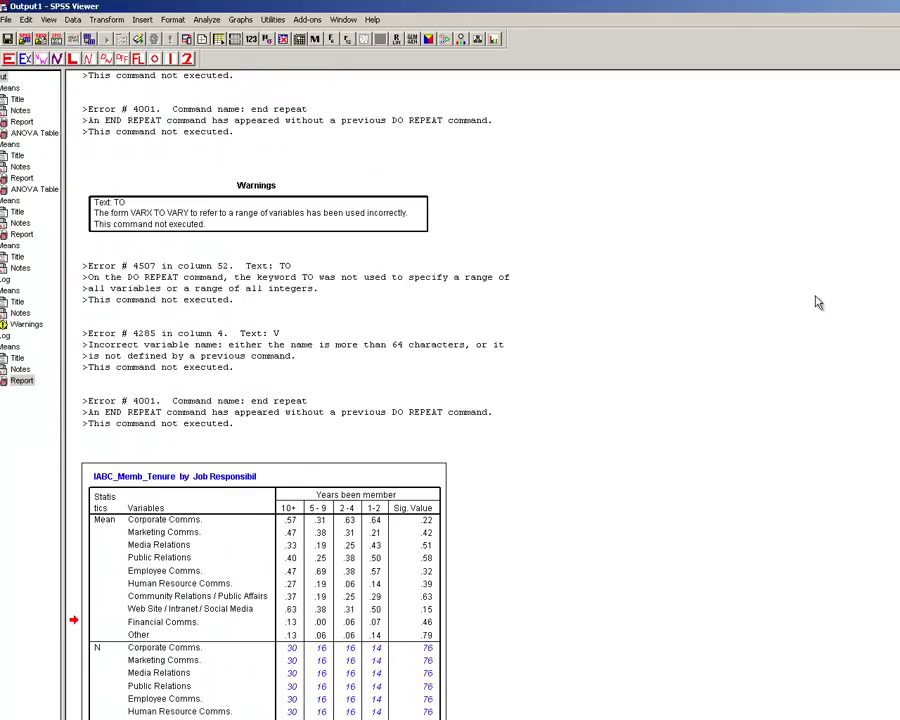
scroll(818, 302, "down", 1)
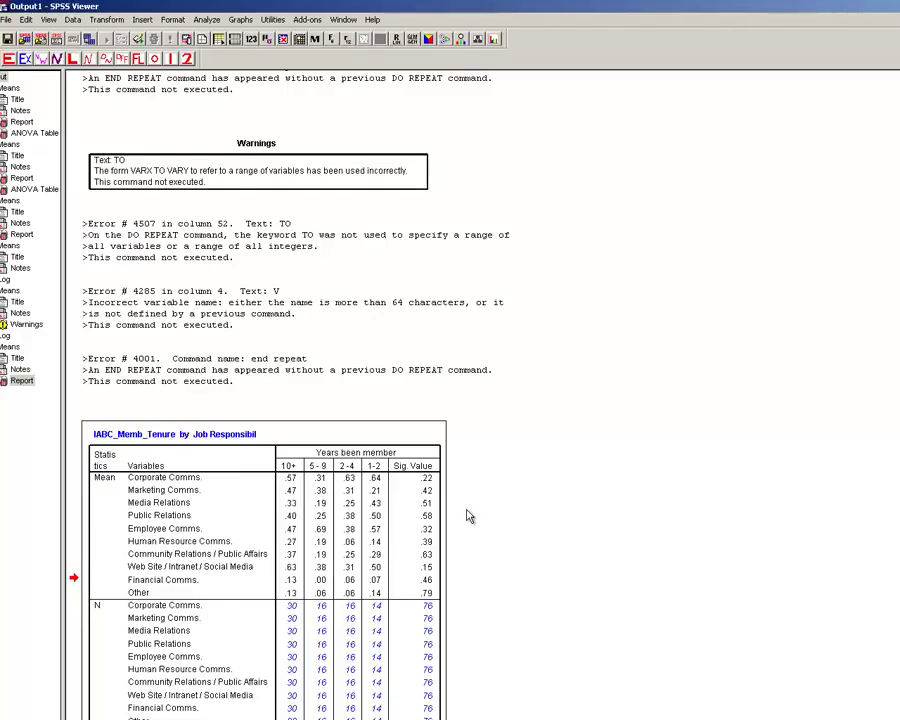
- Redefine !buy as Gend by running its definition, and rerun the !Anomen call to produce the job responsibility table by gender
key("alt+Tab")
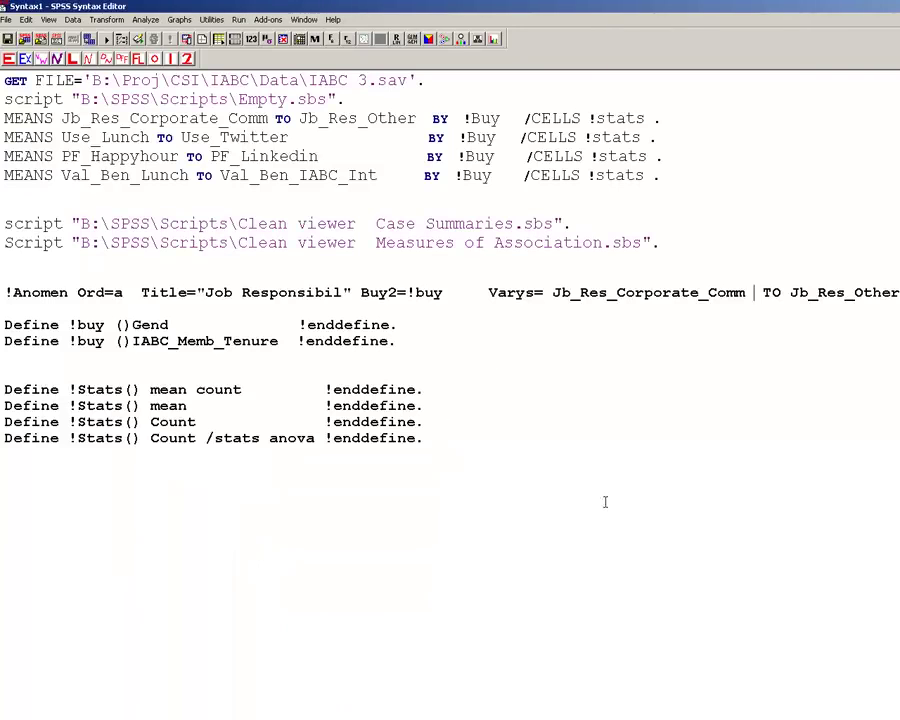
left_click(150, 327)
key("ctrl+r")
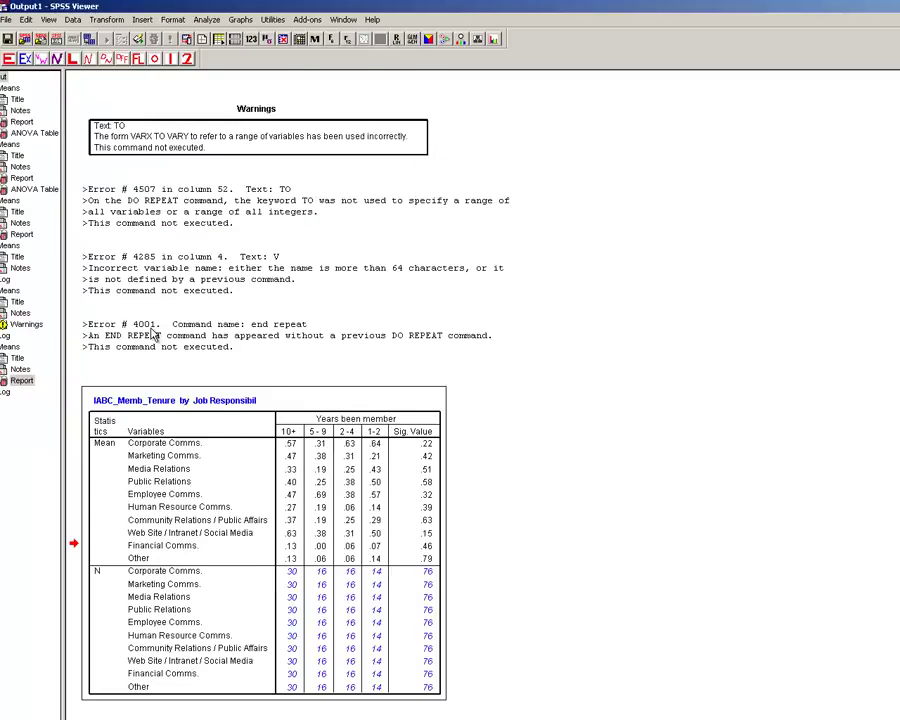
key("alt+Tab")
left_click(232, 293)
key("ctrl+r")
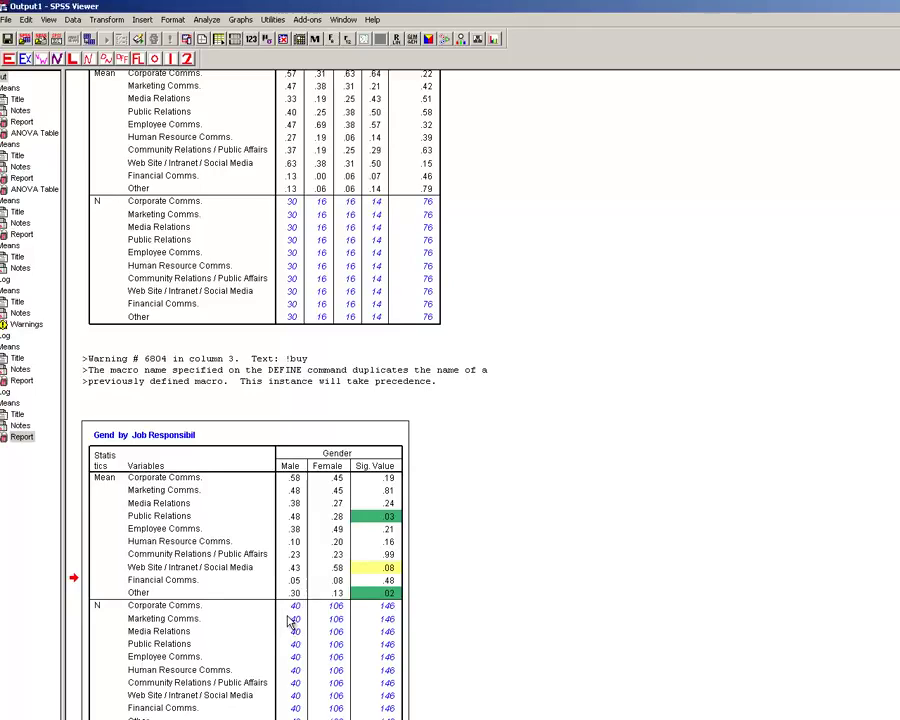
- Examine the !Buy grouping reference in the MEANS command for Val_Ben_Lunch TO Val_Ben_IABC_Int
key("alt+Tab")
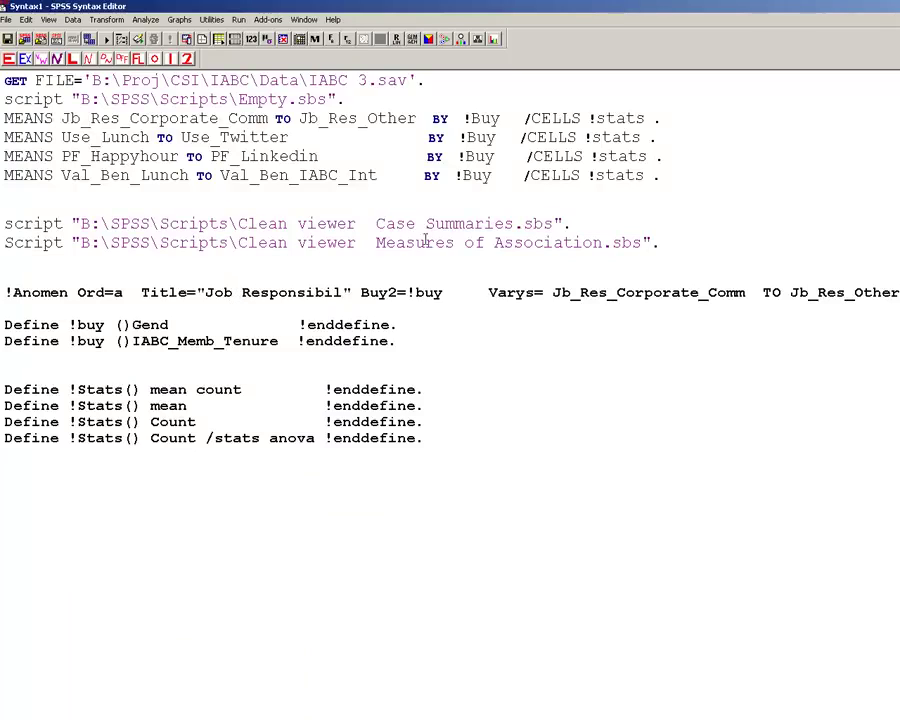
double_click(475, 176)
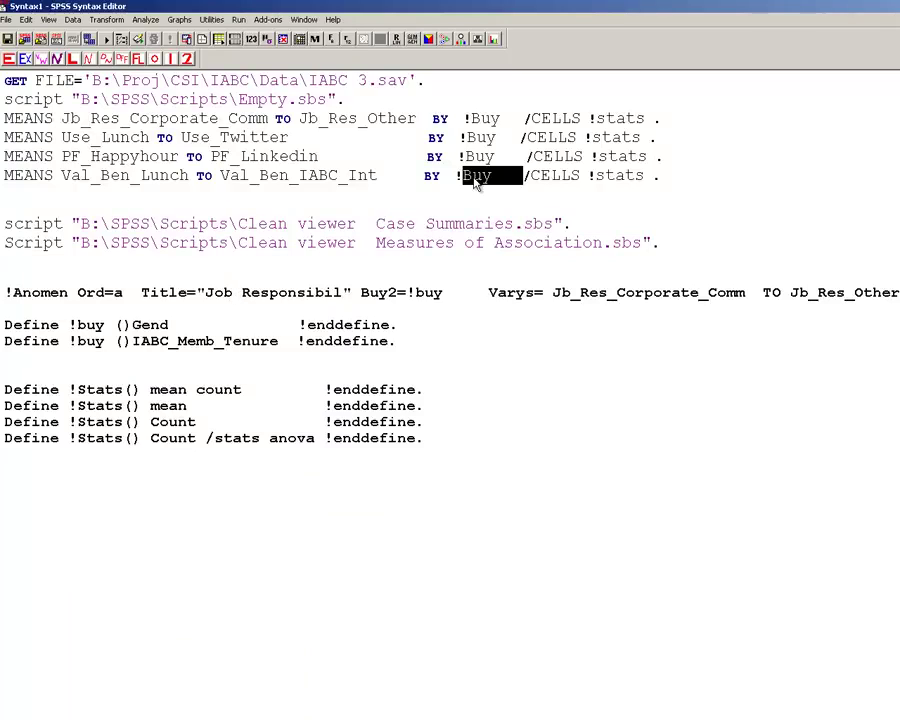
left_click(472, 176)
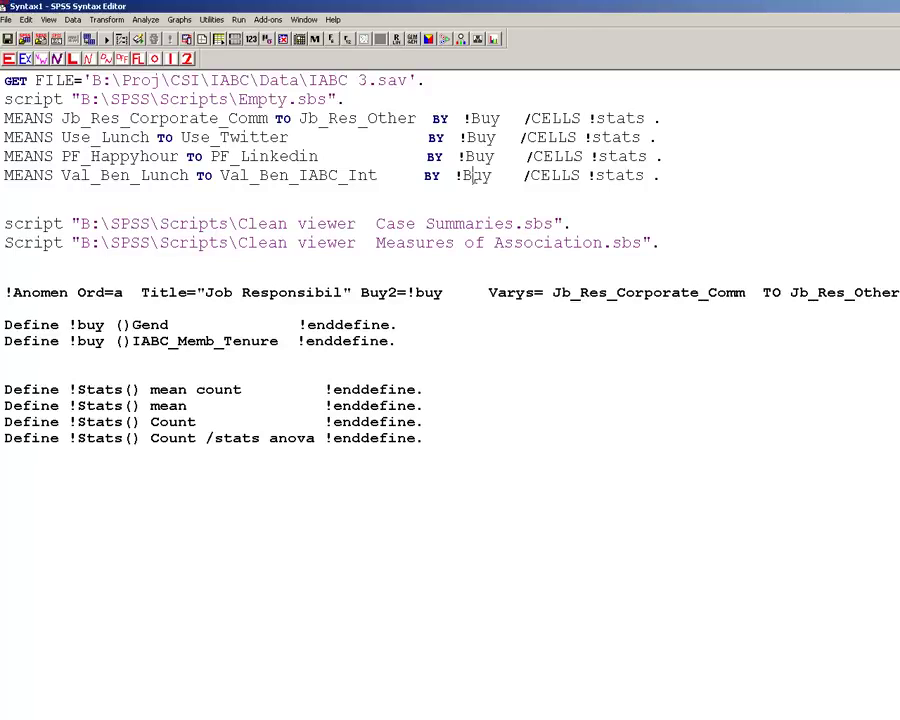